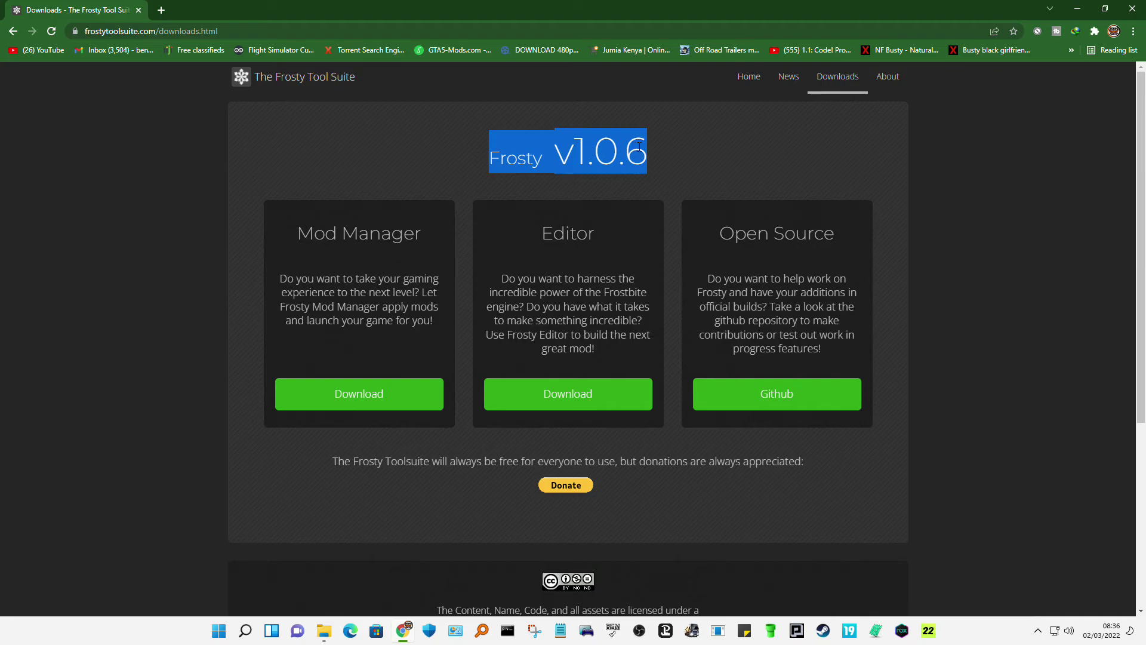
Request the Mod Manager download from the Frosty Tool Suite page and cancel the file transfer
left_click(383, 392)
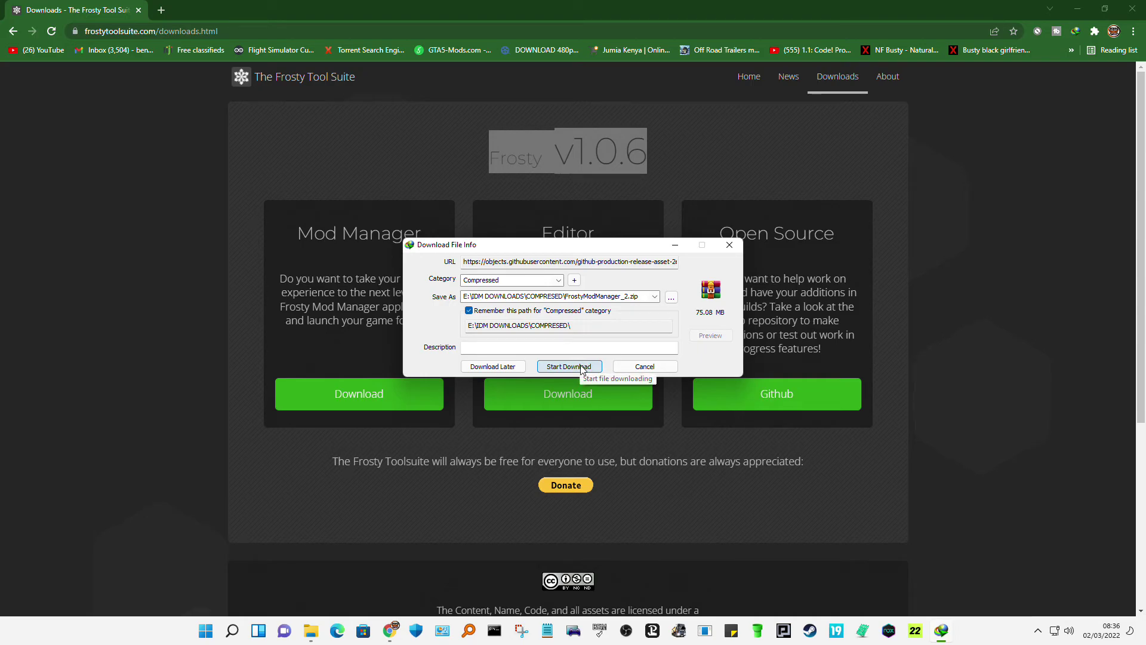
left_click(643, 365)
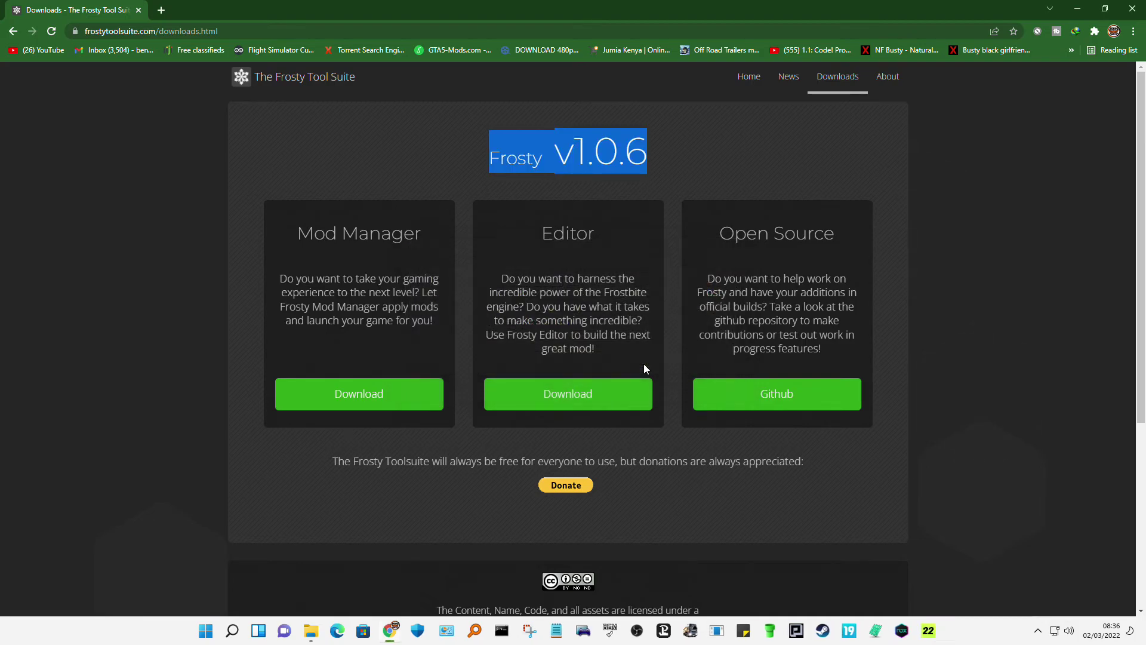
Switch to File Explorer and delete the existing FrostyModManager folder from the COMPRESED folder
left_click(319, 628)
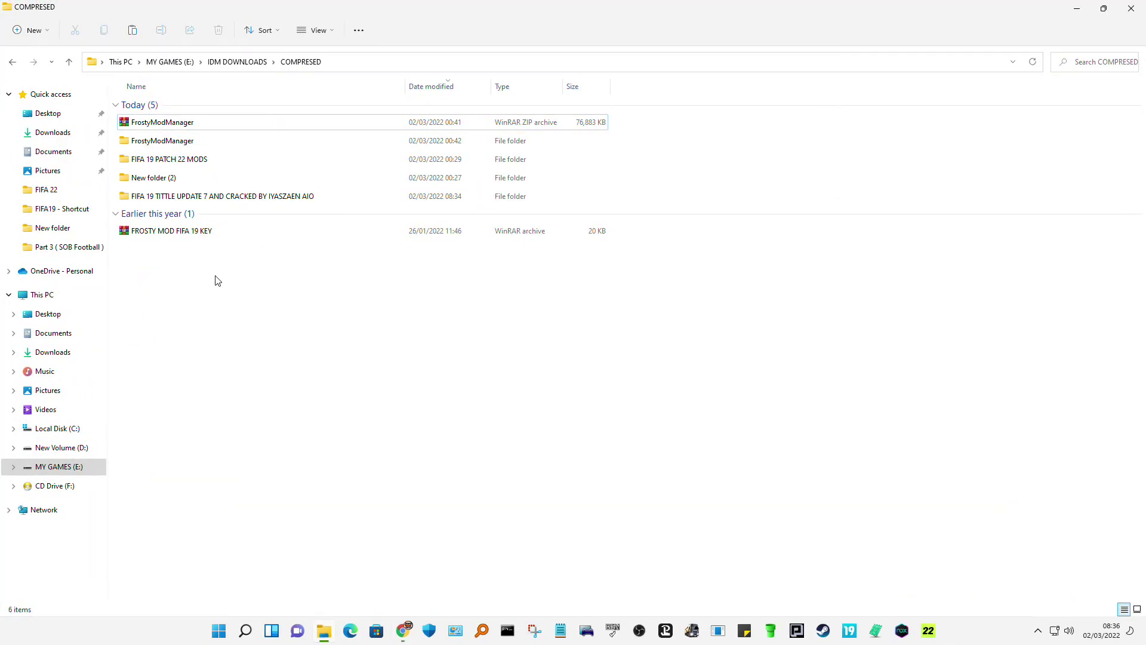
right_click(175, 141)
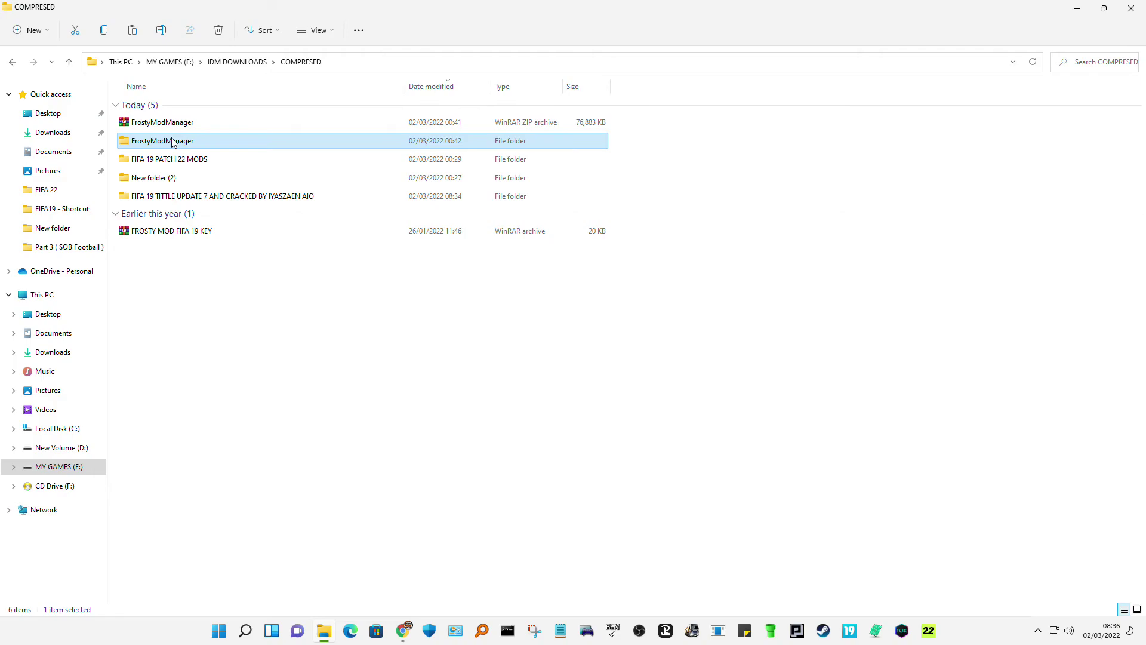
left_click(284, 152)
Extract the FrostyModManager ZIP archive into its own FrostyModManager folder
left_click(171, 123)
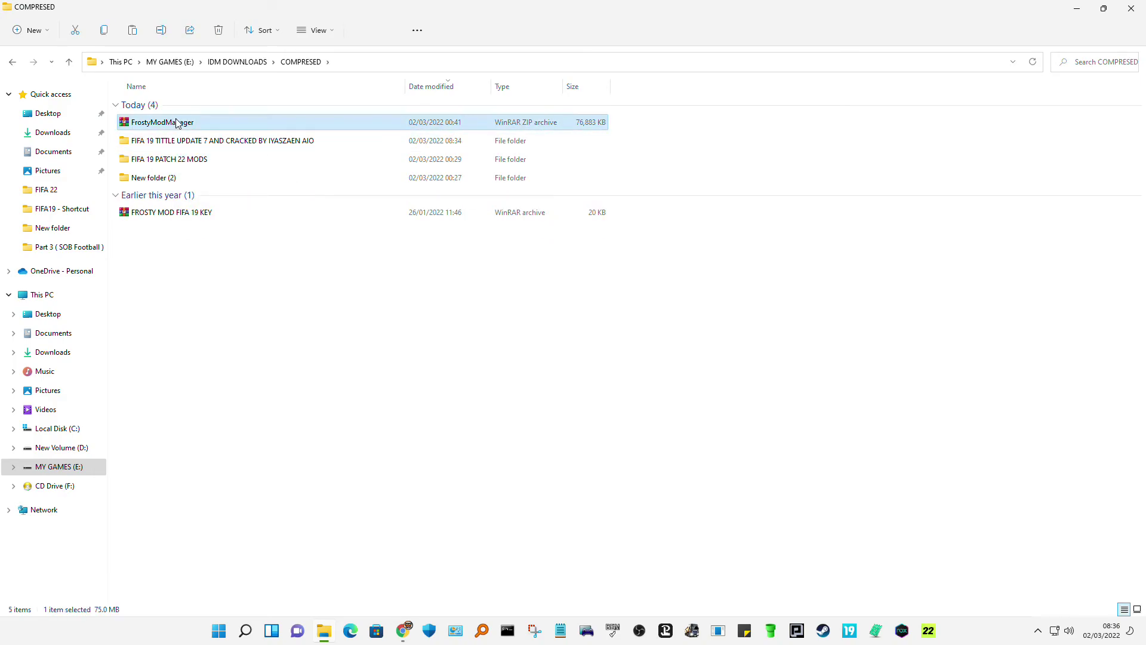
right_click(169, 124)
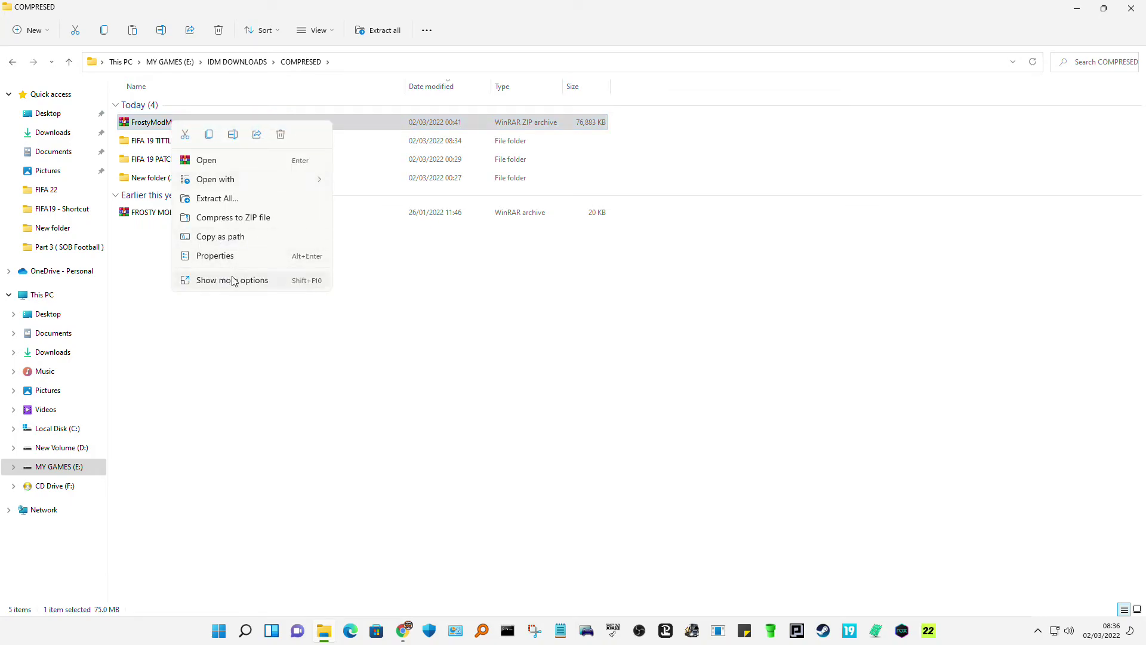
left_click(230, 279)
left_click(323, 338)
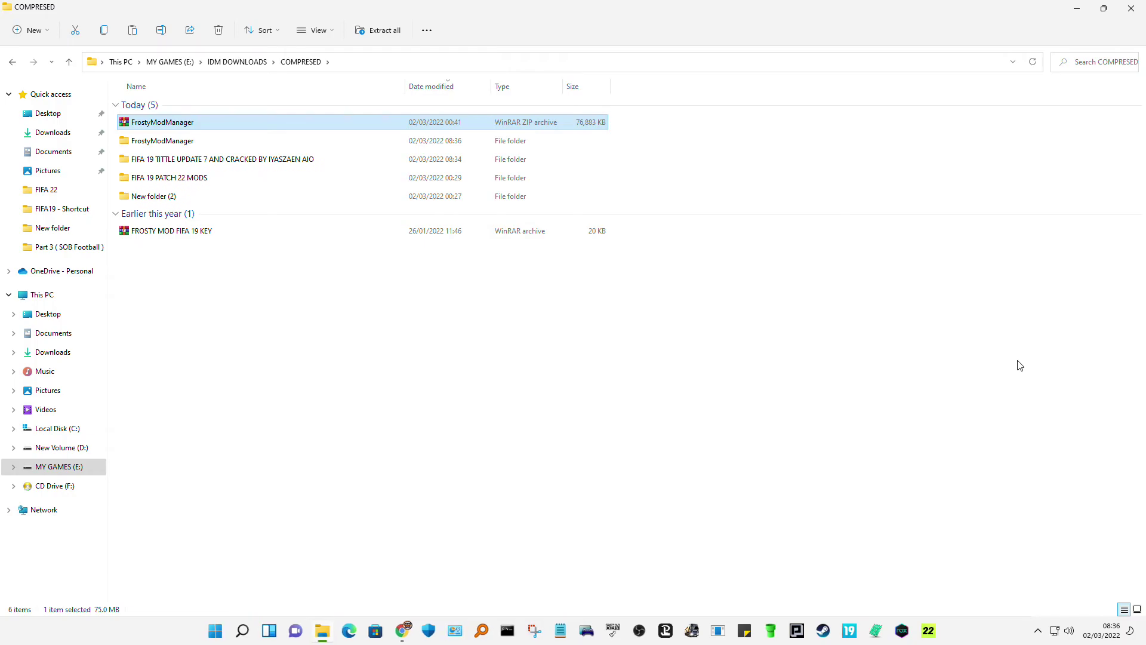
Open the extracted FrostyModManager folder and check the FrostyModManager application's compatibility setting for running as an administrator
double_click(158, 142)
left_click(180, 238)
right_click(180, 238)
left_click(254, 396)
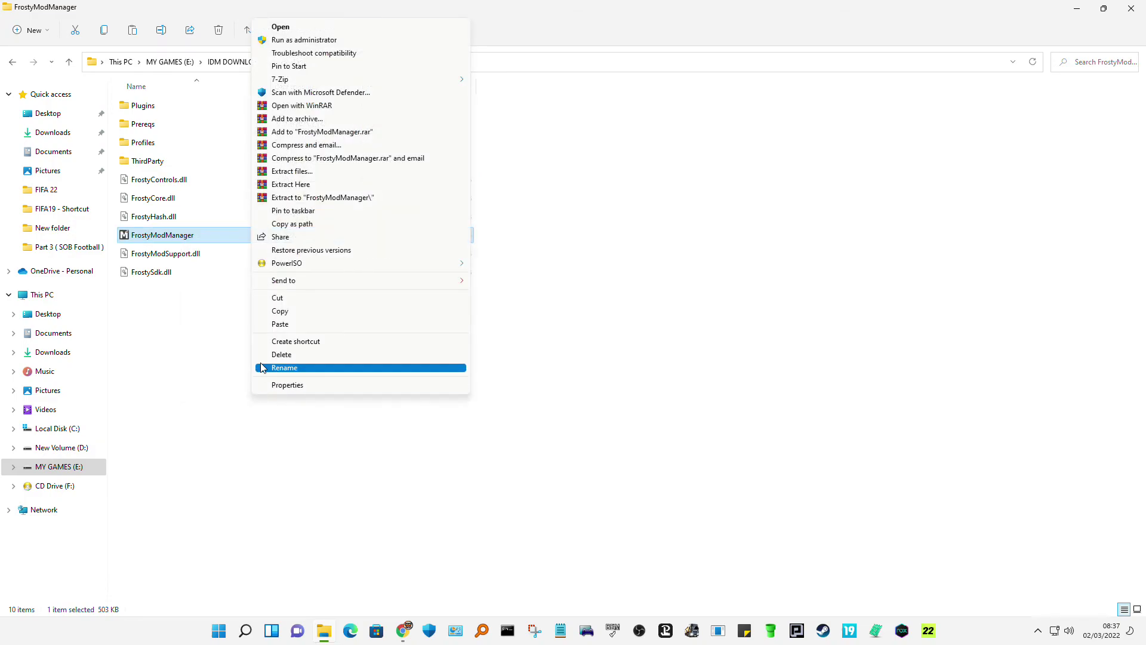
left_click(284, 385)
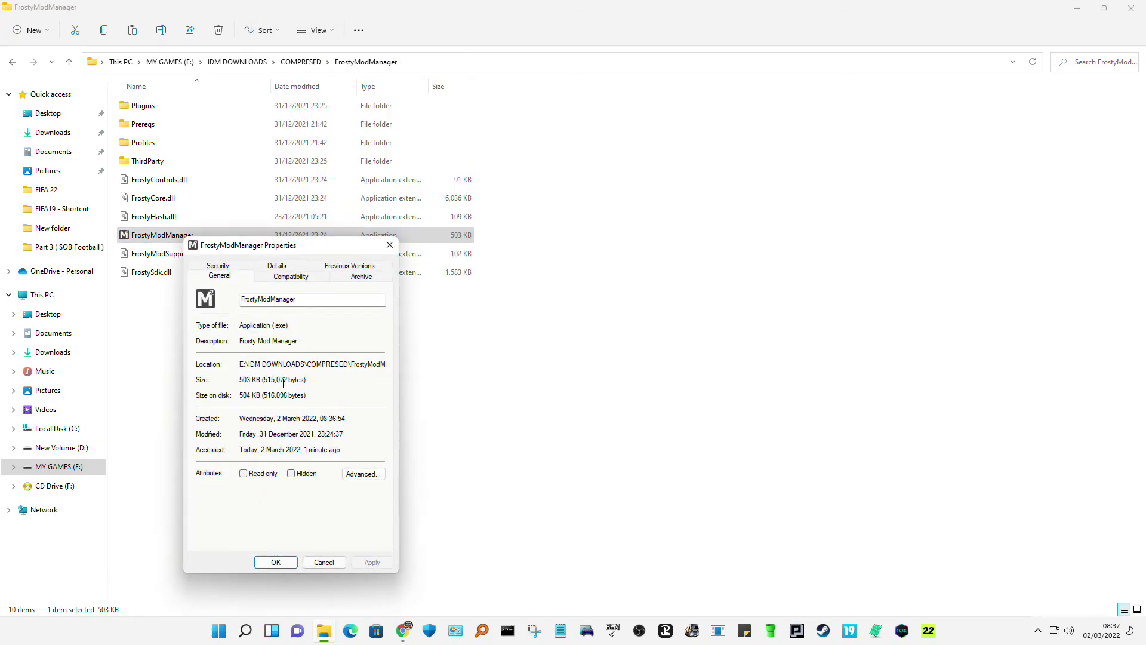
left_click(296, 278)
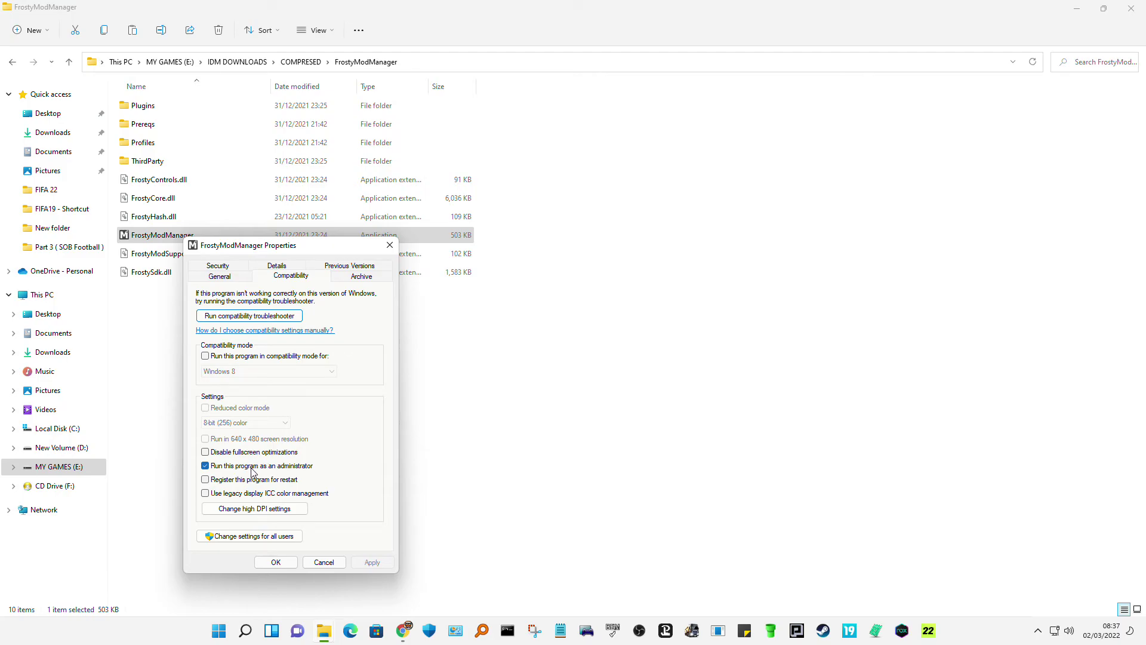
left_click(278, 564)
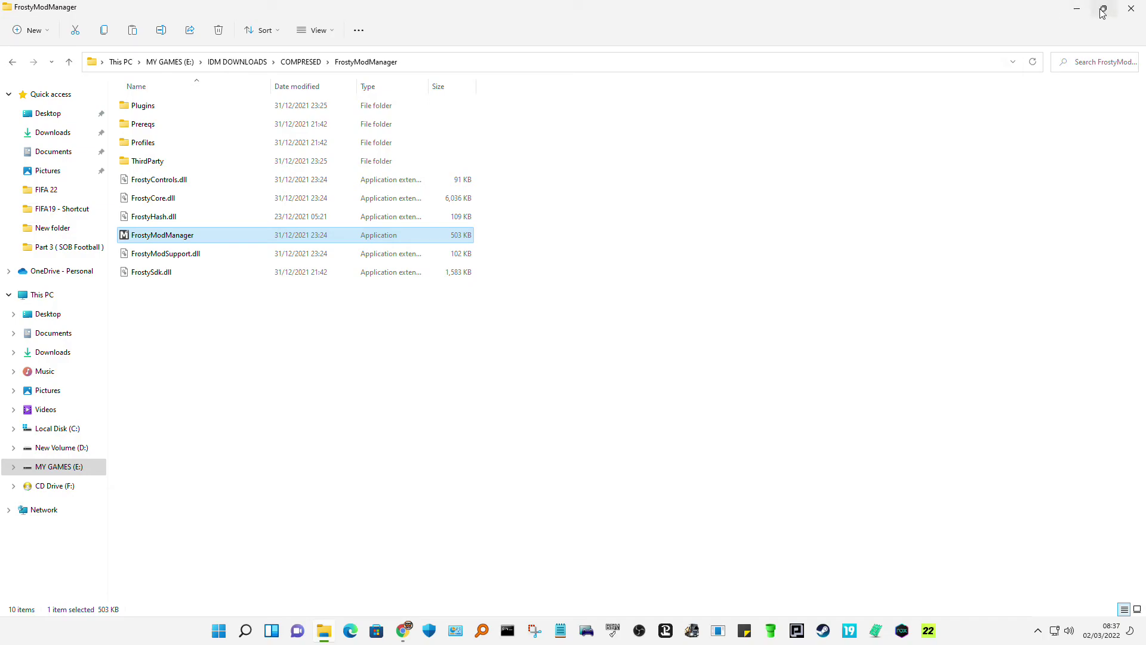
Snap the FrostyModManager folder window to the right half of the screen and minimize the browser to reveal the desktop
mouse_move(1102, 12)
left_click(1001, 41)
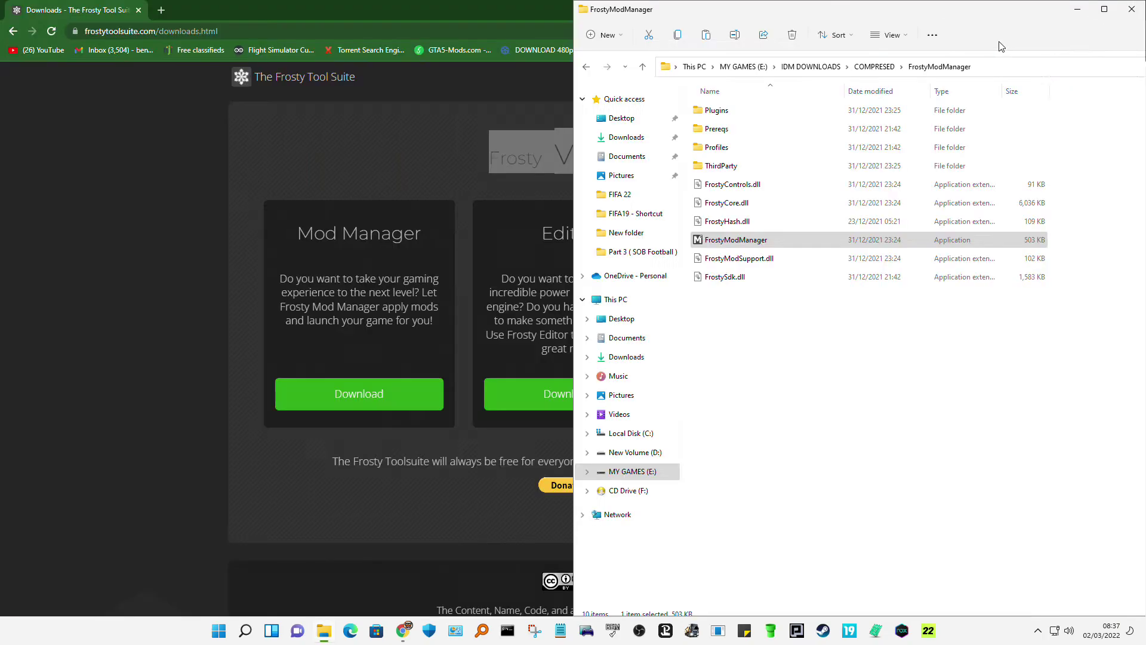
left_click(454, 125)
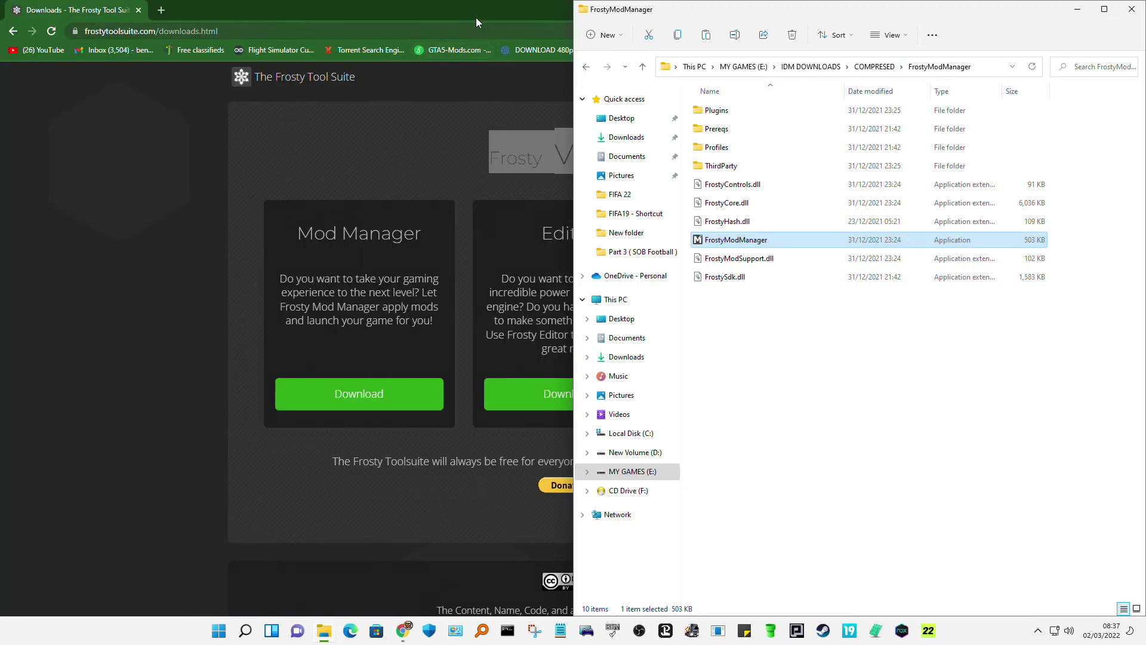
double_click(475, 19)
left_click(1082, 11)
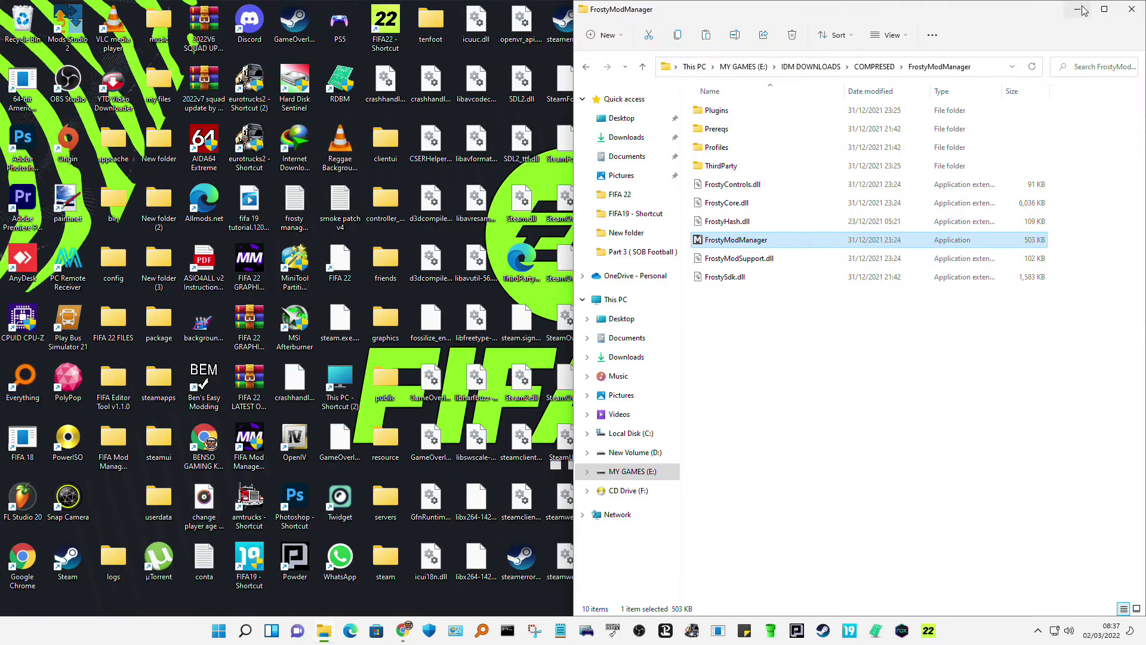
Open the file location of the FIFA19 desktop shortcut and snap its window beside the FrostyModManager folder
right_click(245, 558)
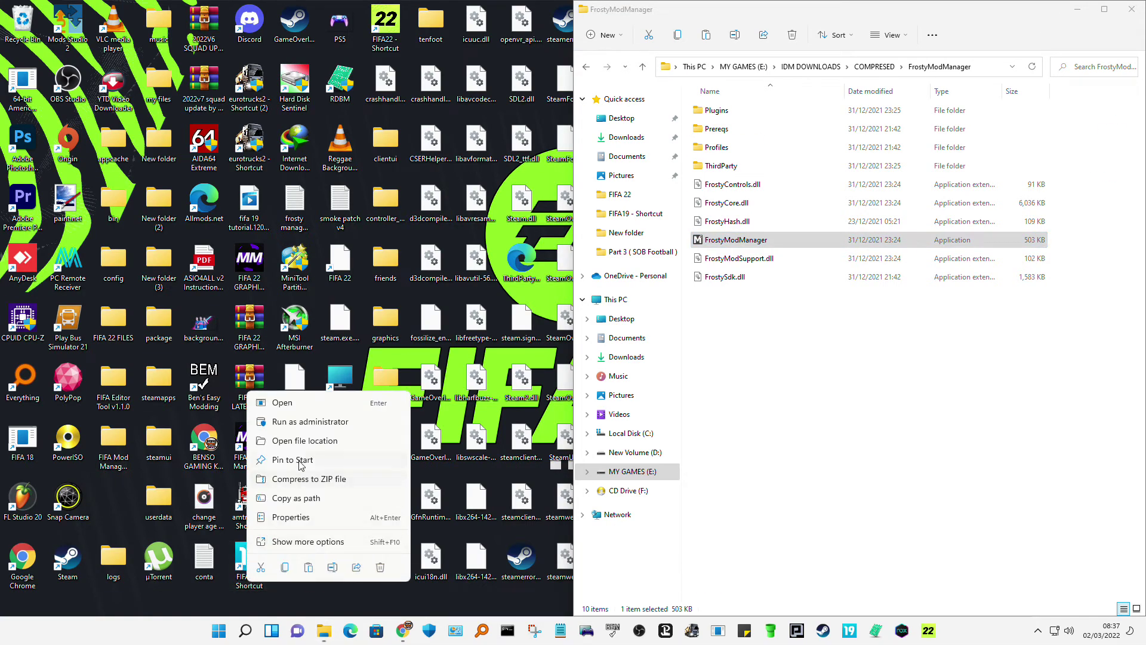
left_click(309, 441)
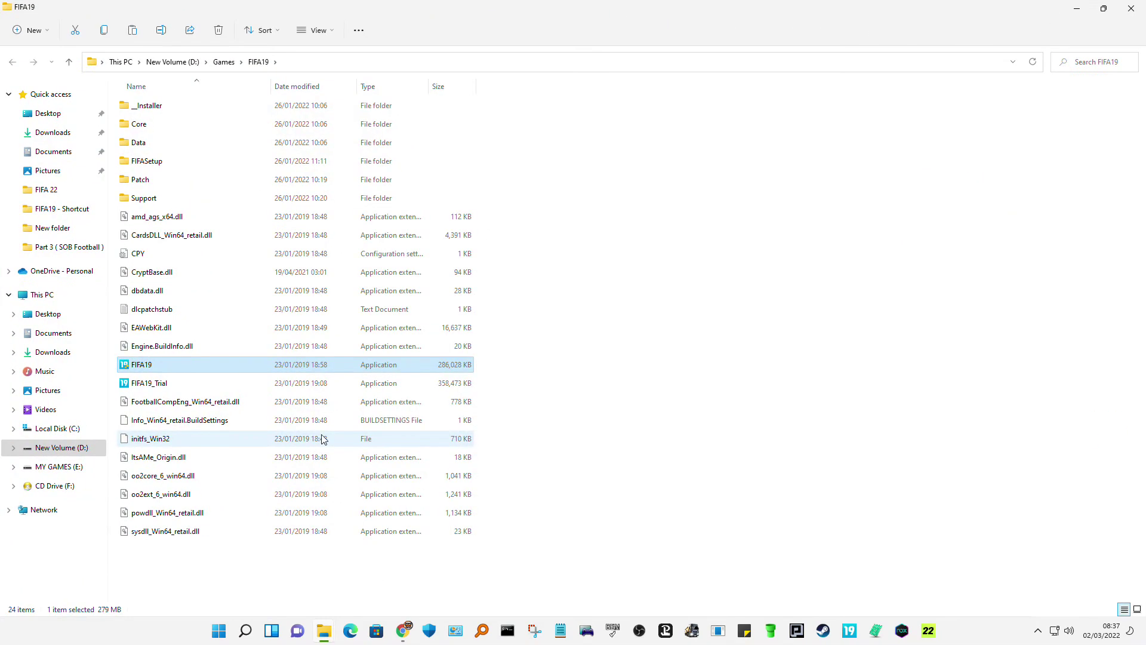
mouse_move(1104, 12)
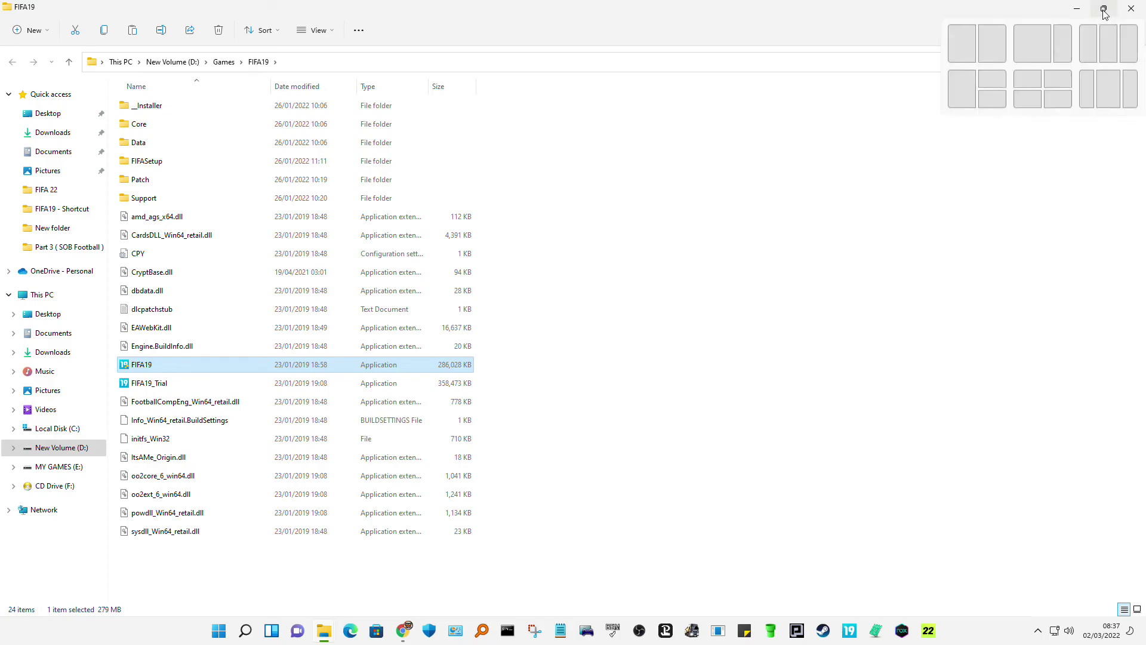
left_click(962, 45)
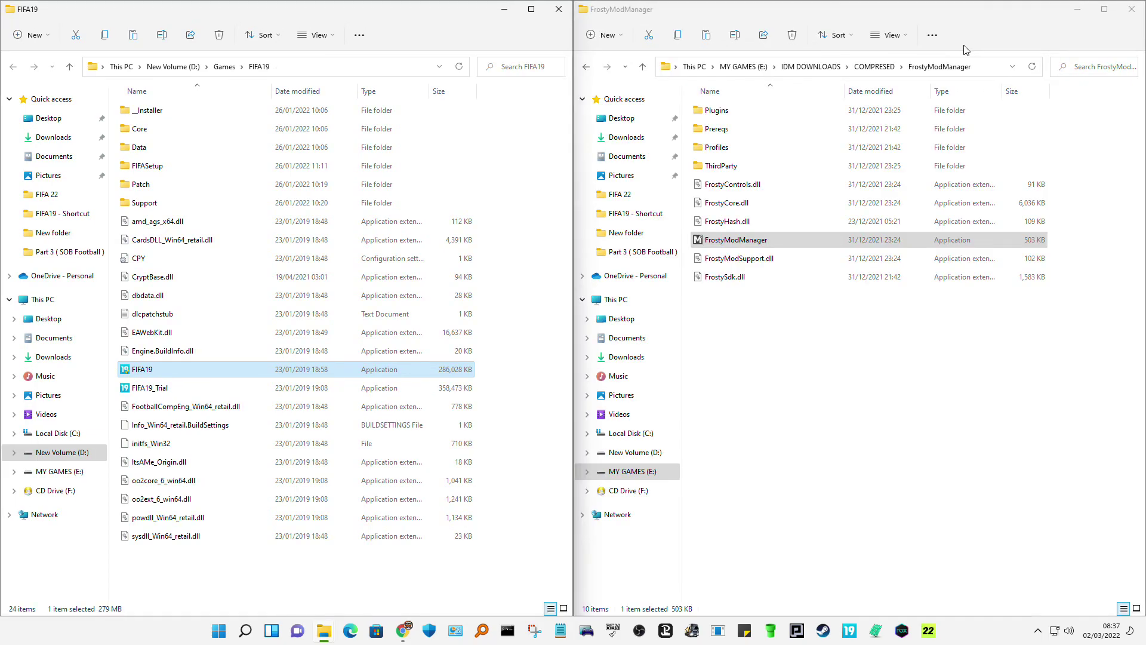
left_click(837, 345)
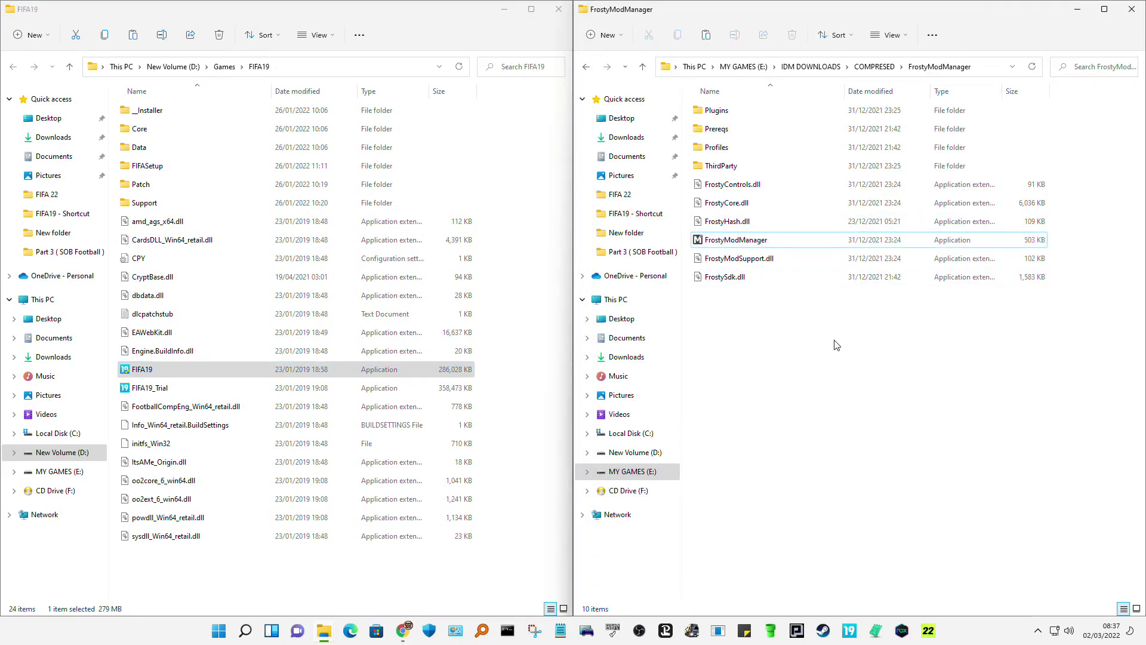
In the COMPRESED folder's window, open the FIFA 19 TITTLE UPDATE 2022 folder inside FIFA 19 TITTLE UPDATE 7 AND CRACKED BY IYASZAEN AIO
left_click(645, 68)
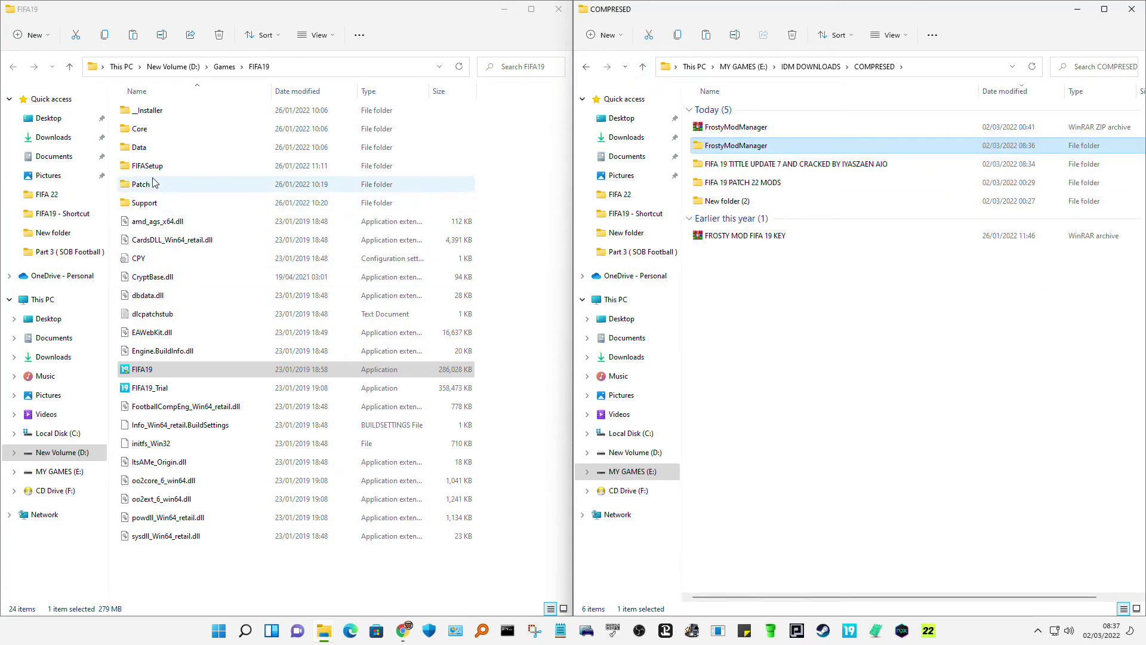
left_click(292, 564)
double_click(794, 163)
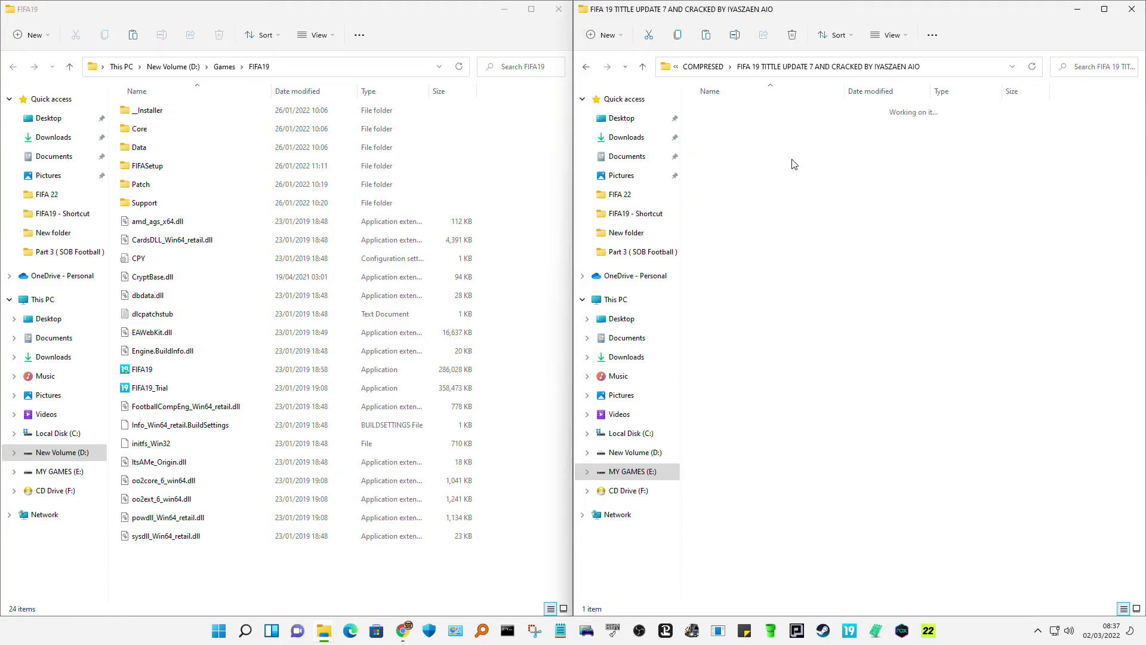
double_click(770, 112)
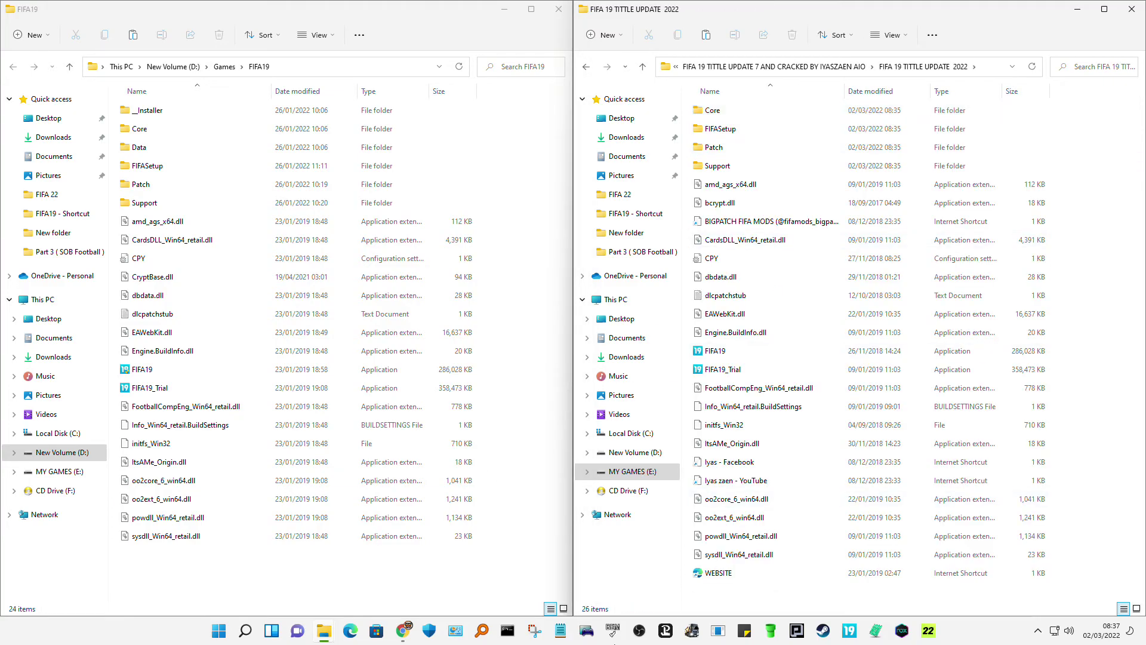
Copy all contents of the title update folder into the FIFA19 game folder, replacing the files in the destination
left_click_drag(733, 591, 727, 114)
right_click(727, 114)
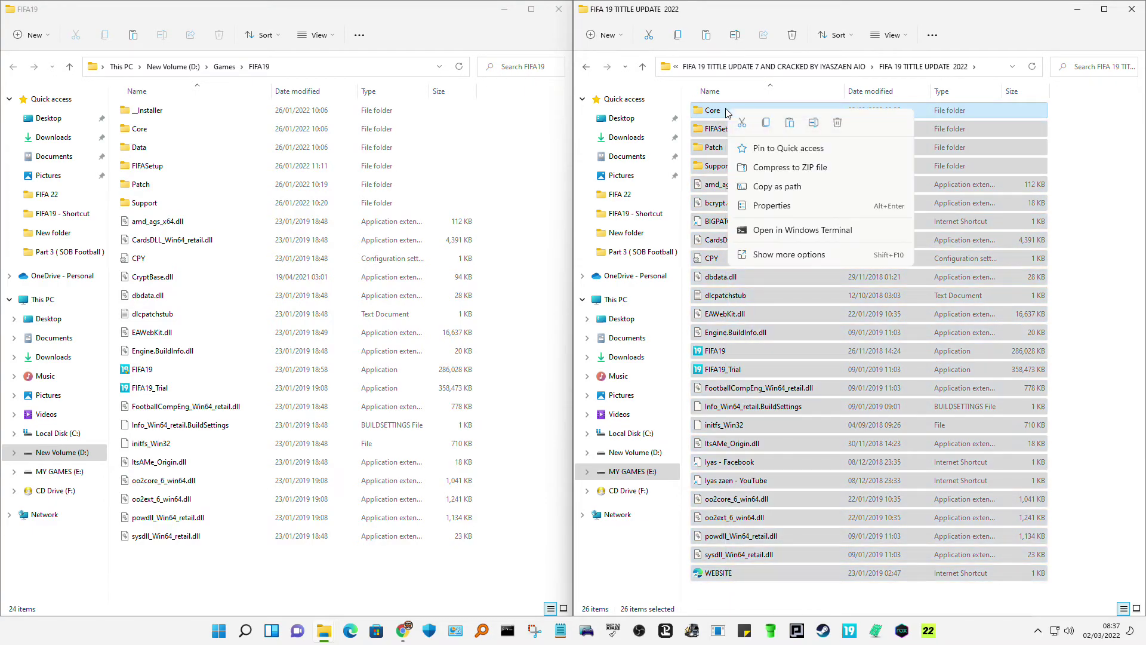
left_click(765, 122)
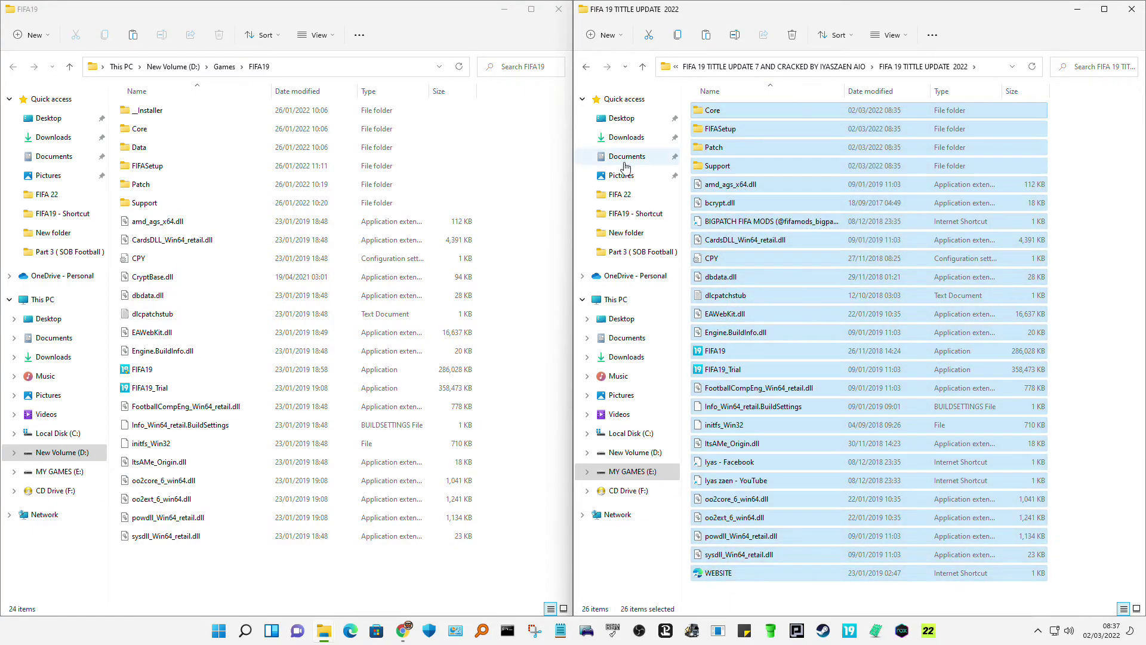
right_click(518, 201)
left_click(533, 215)
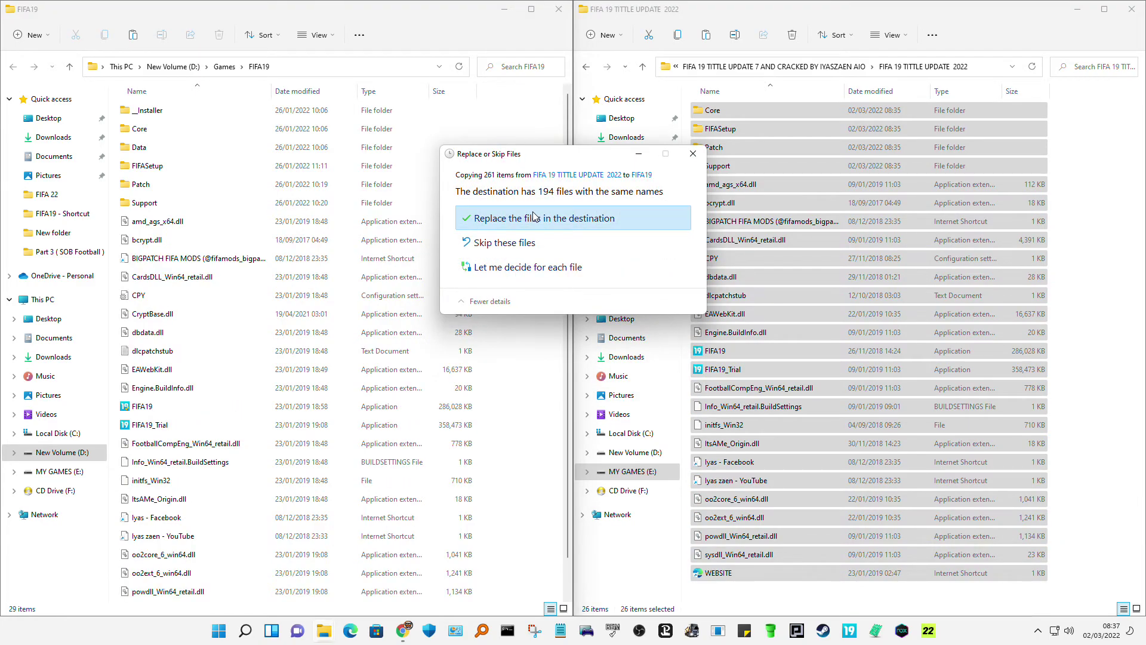
left_click(528, 219)
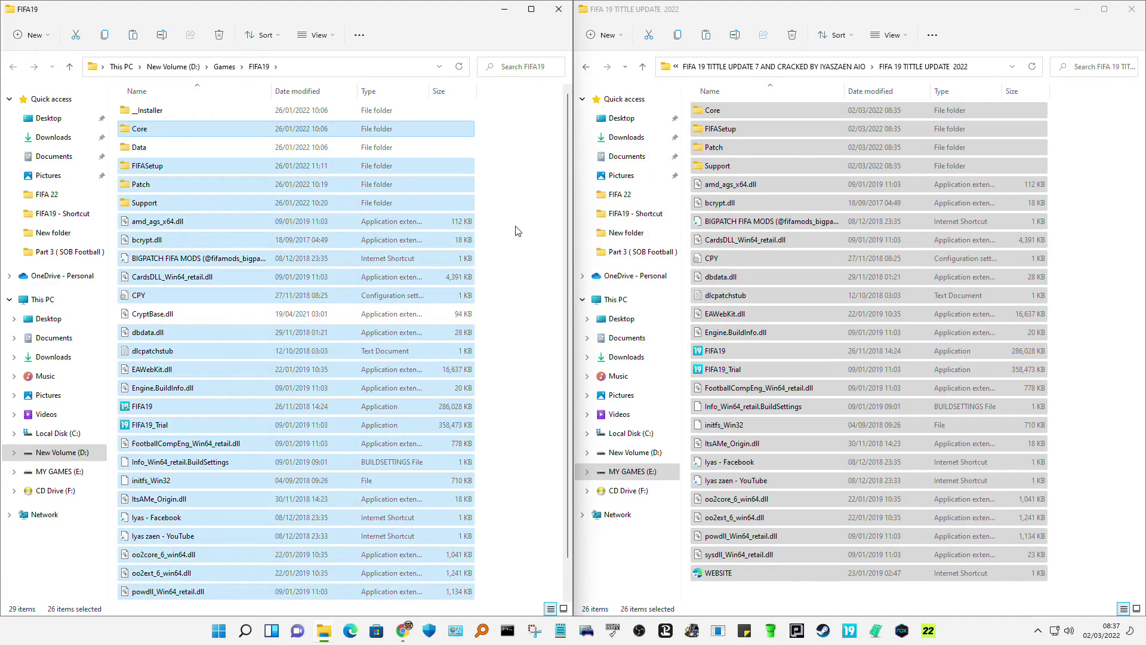
right_click(517, 231)
mouse_move(539, 313)
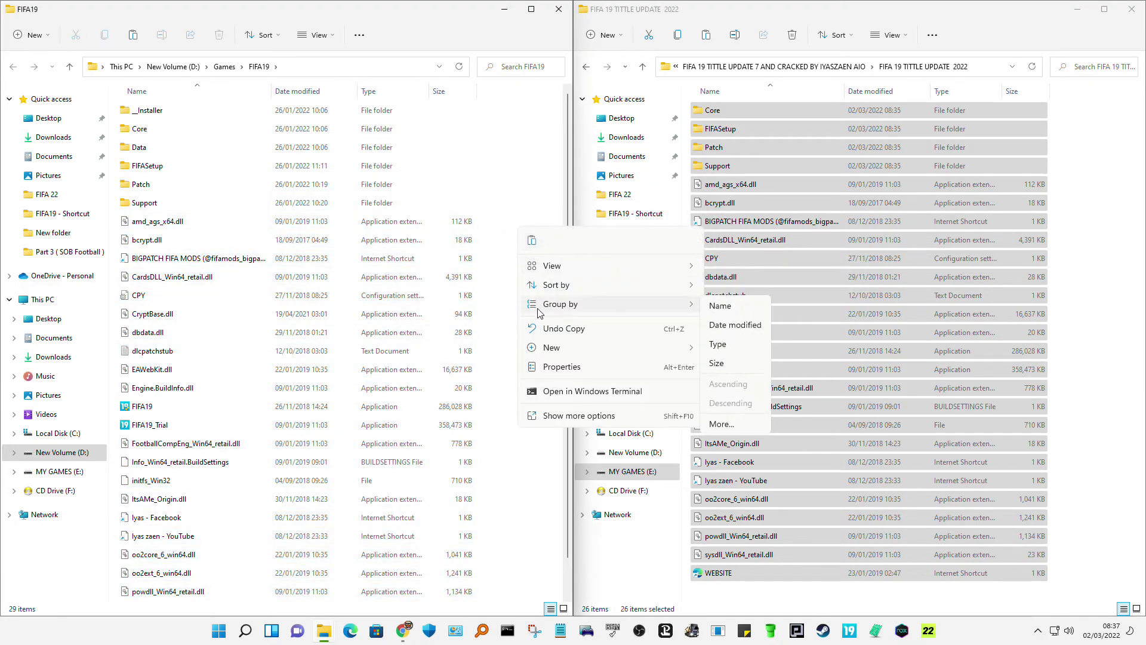
left_click(506, 218)
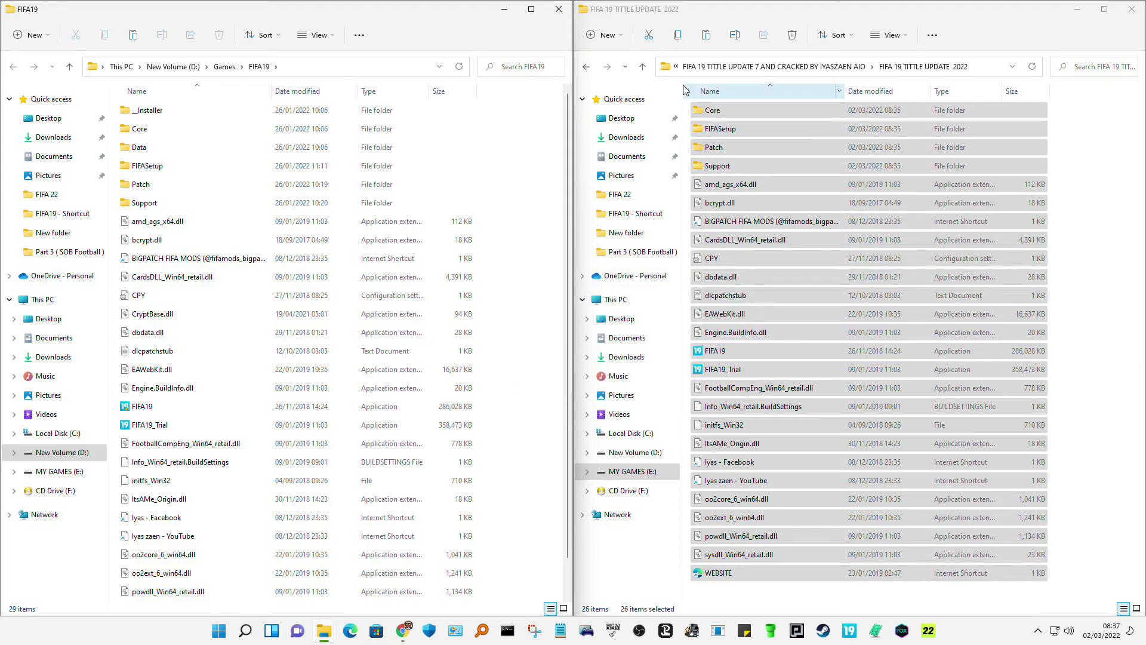
Return to the extracted FrostyModManager folder, launch the FrostyModManager application and allow it to make changes to the device
left_click(643, 68)
left_click(643, 68)
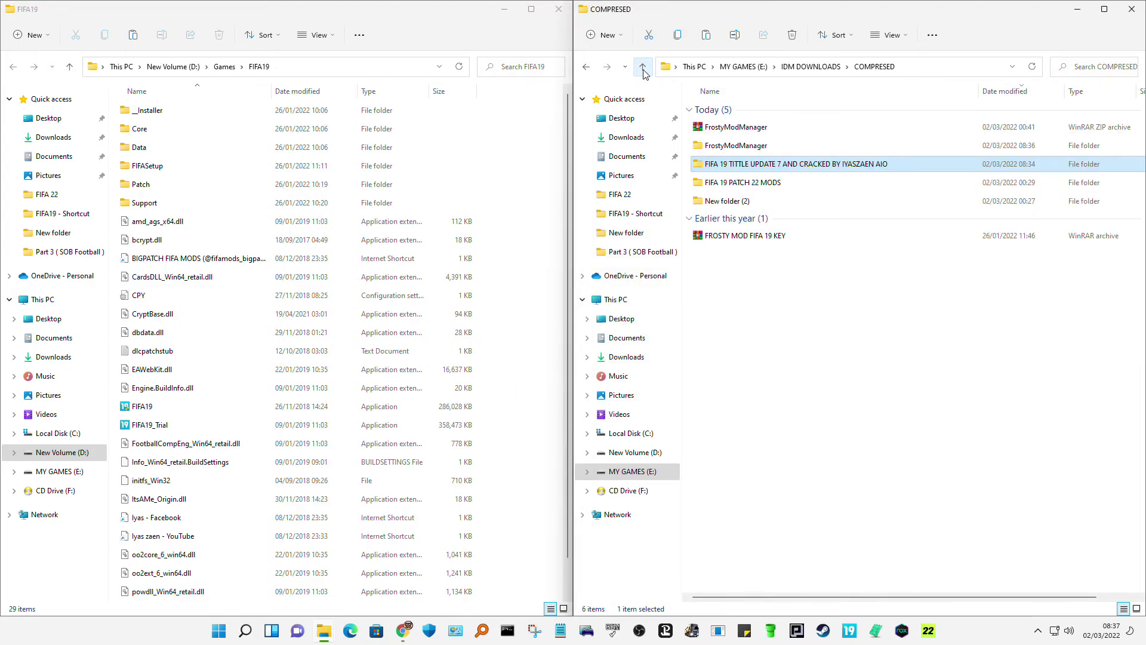
double_click(740, 146)
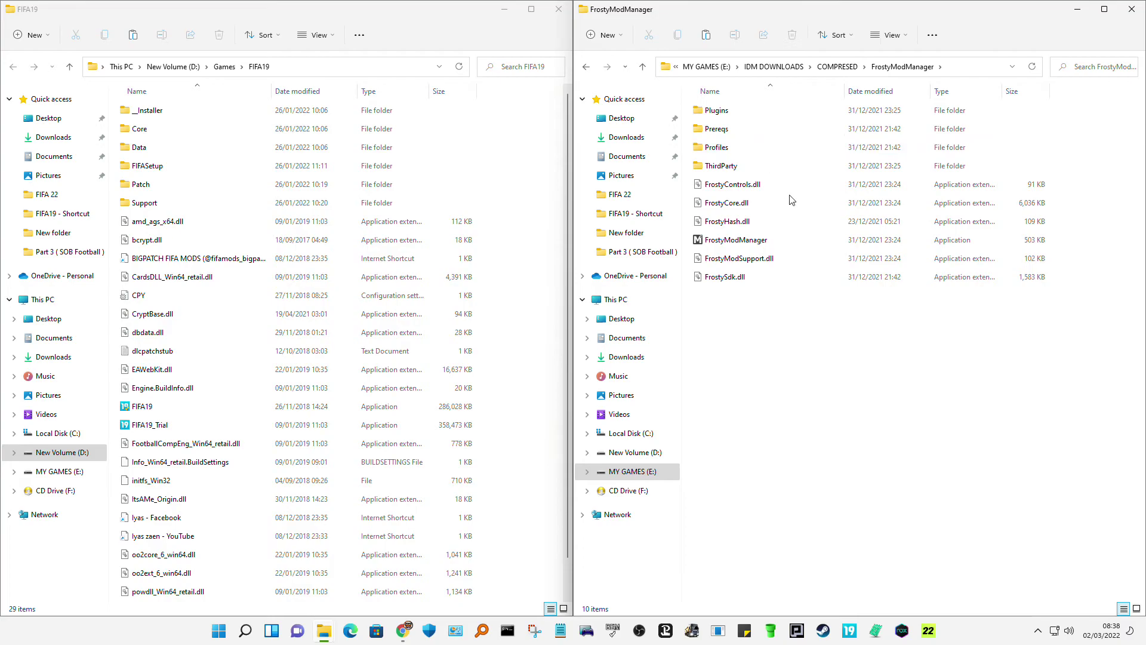
double_click(750, 241)
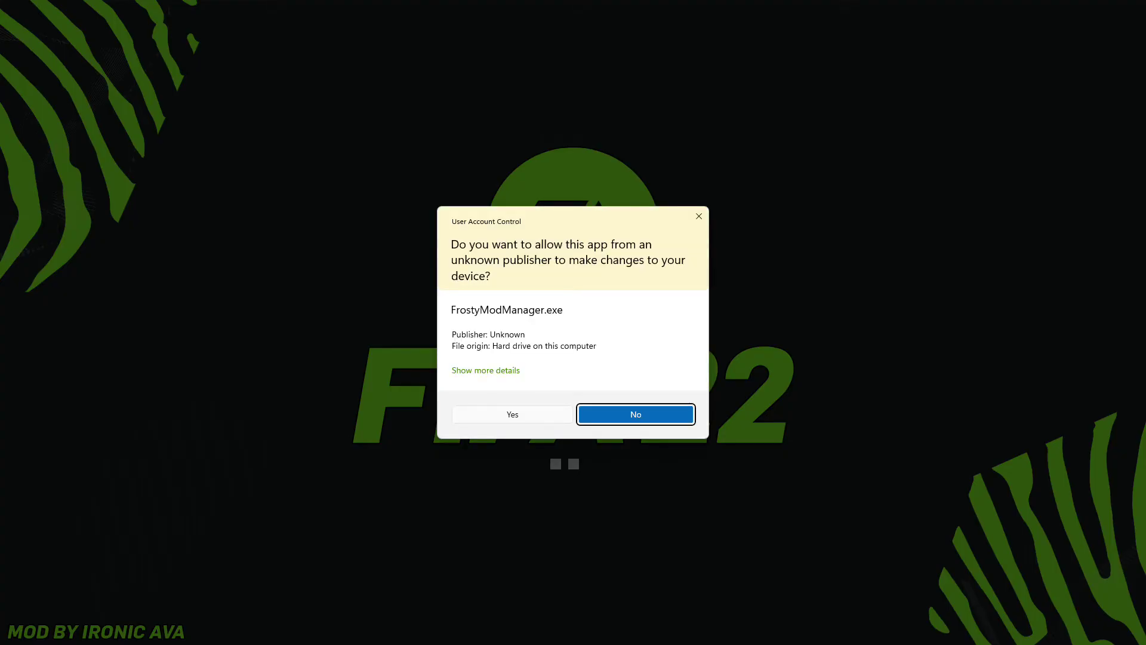
left_click(489, 412)
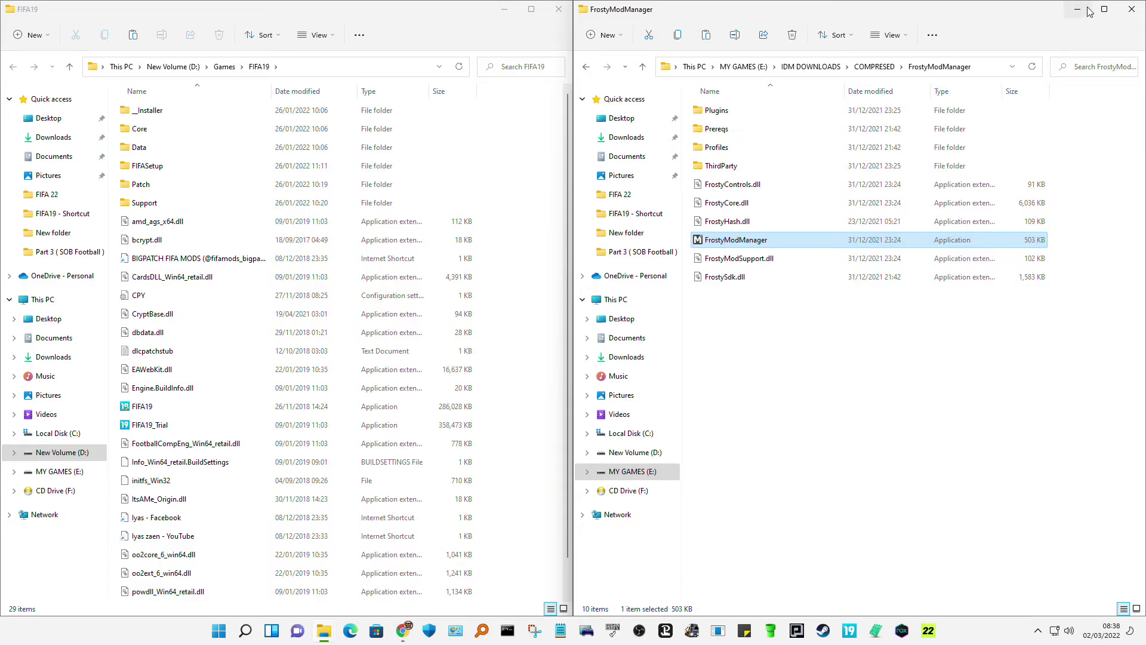
Close both file windows and choose the FIFA 19 profile at D:\Games\FIFA19 as the game to manage
left_click(1130, 10)
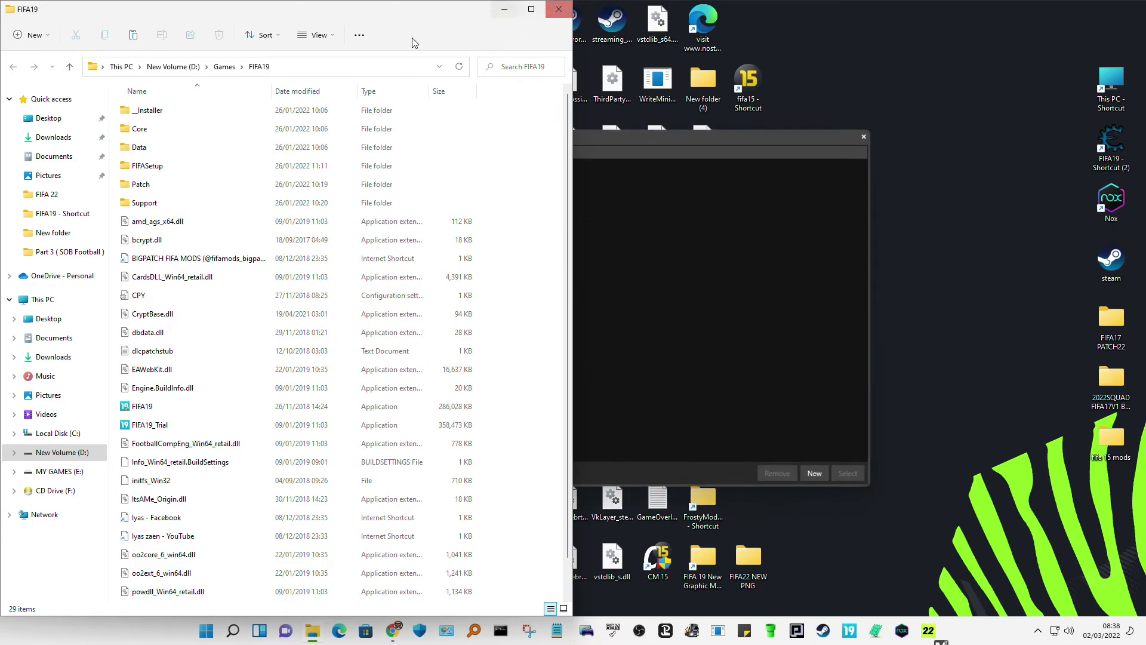
left_click(552, 13)
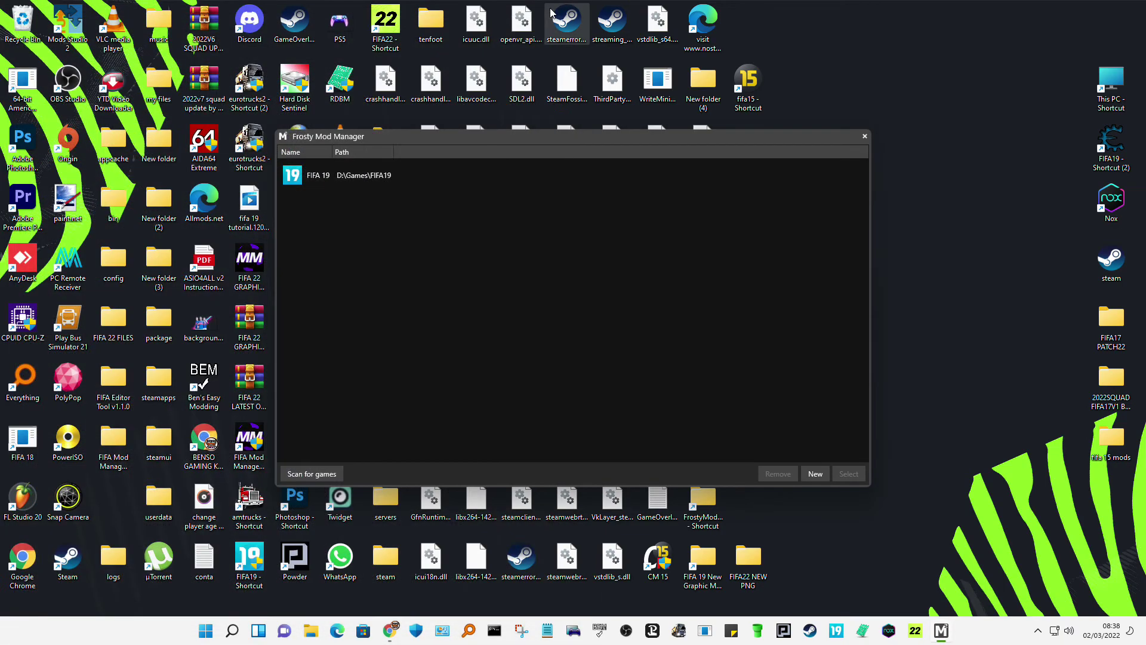
left_click(361, 178)
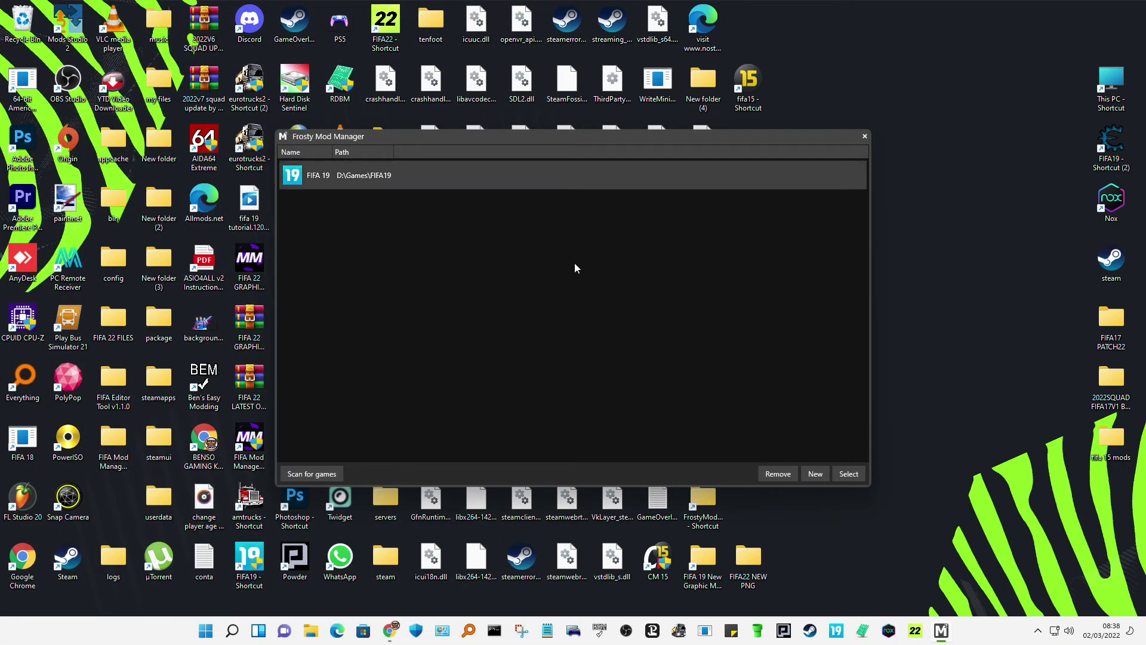
left_click(850, 475)
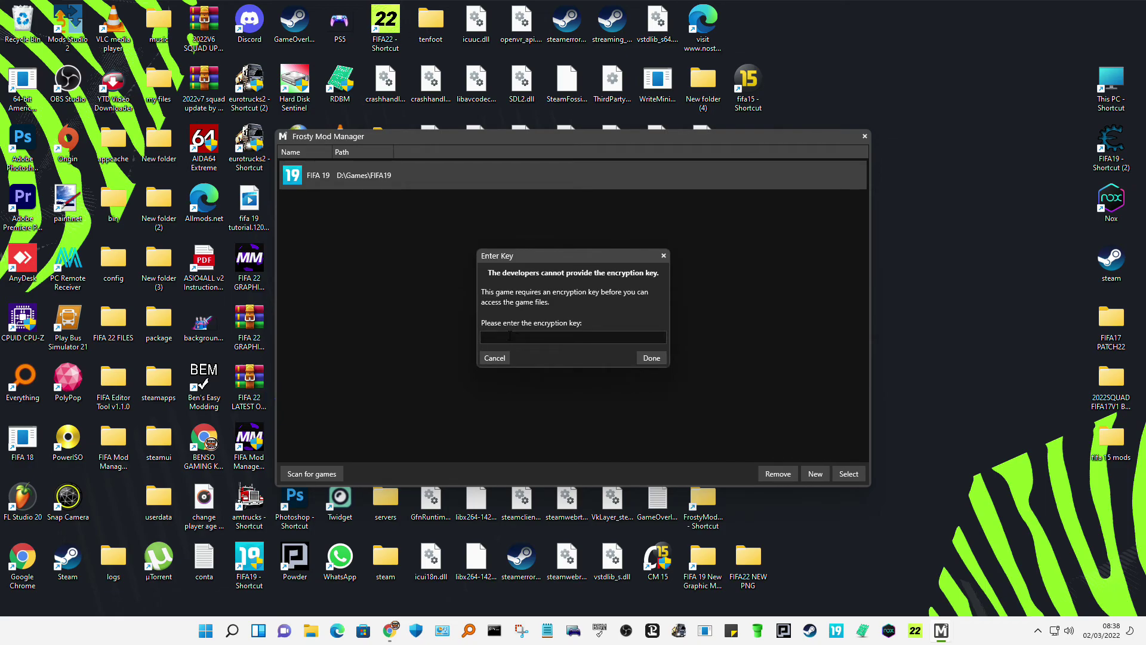
Open a maximised File Explorer window and go to the COMPRESED folder inside IDM DOWNLOADS on the MY GAMES (E:) drive
left_click(311, 634)
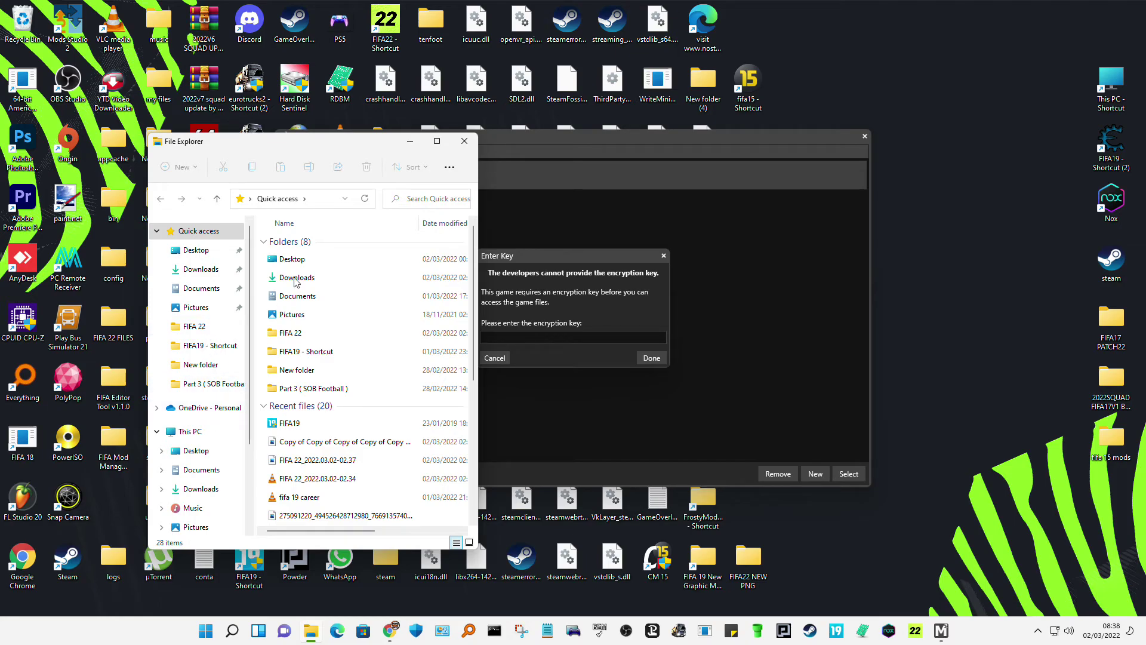
left_click(436, 142)
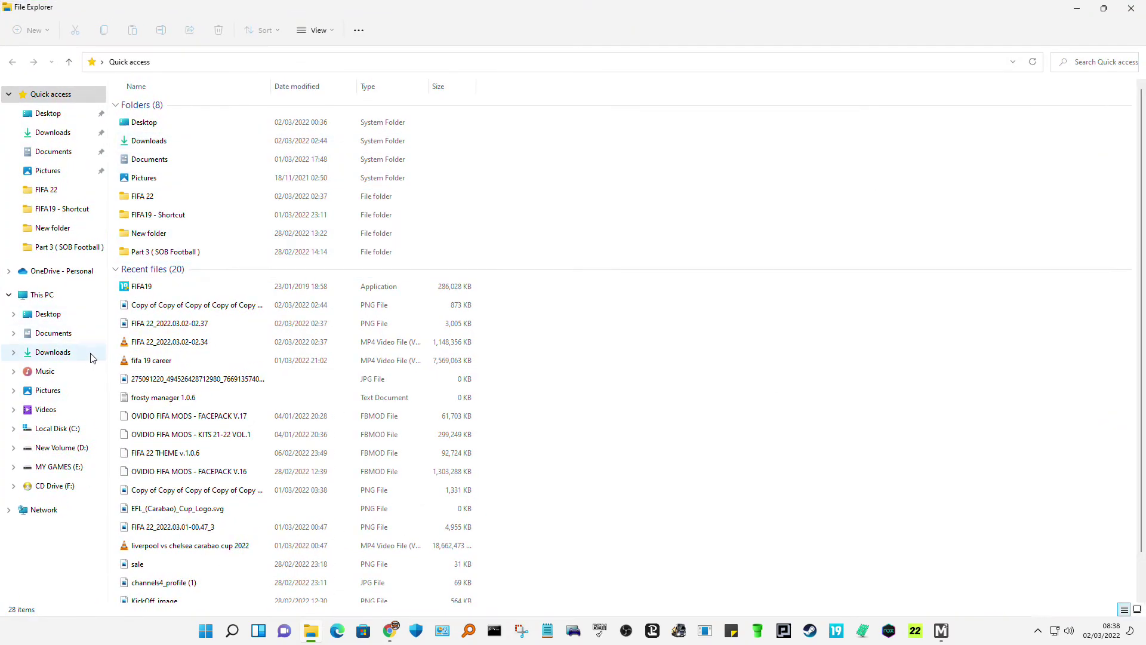
left_click(71, 296)
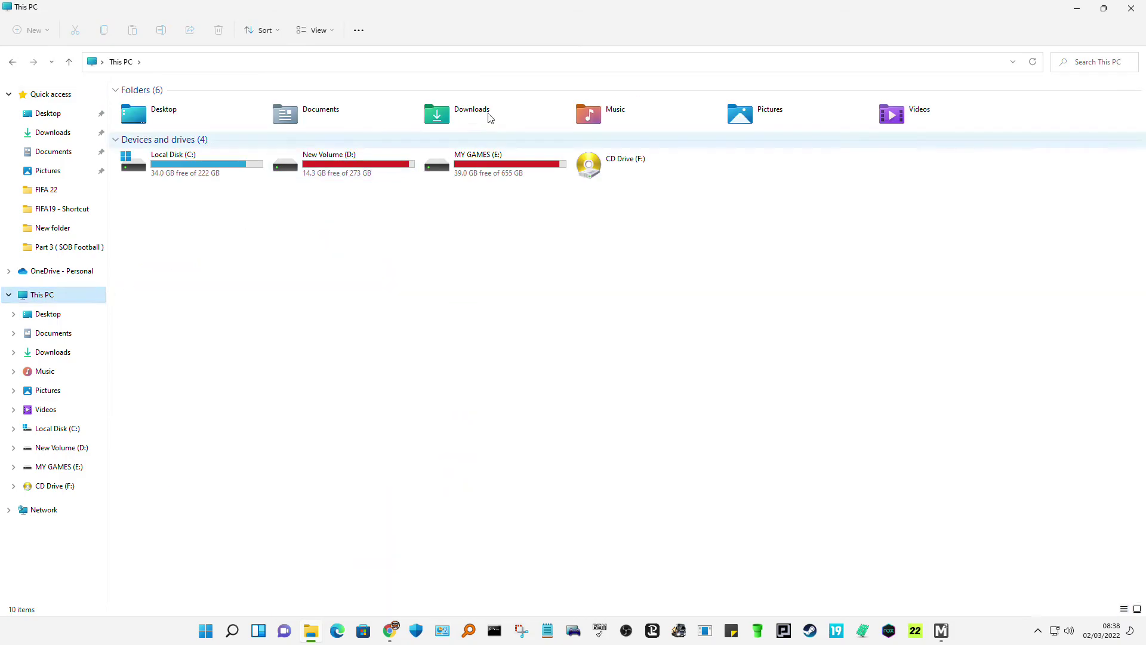
double_click(514, 164)
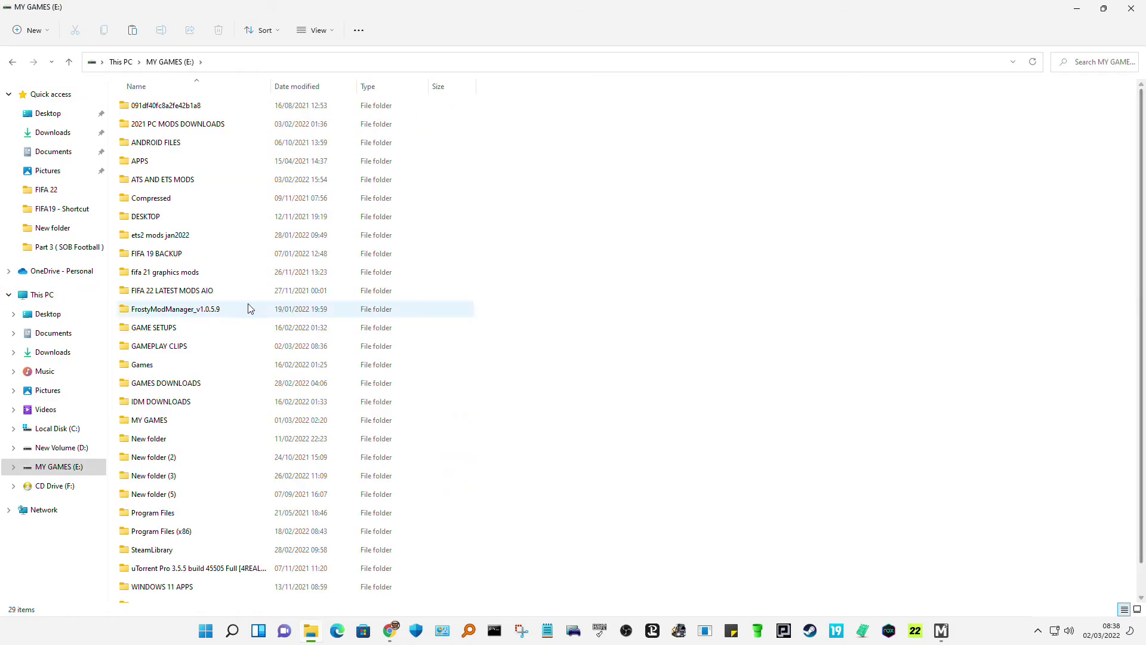
double_click(170, 401)
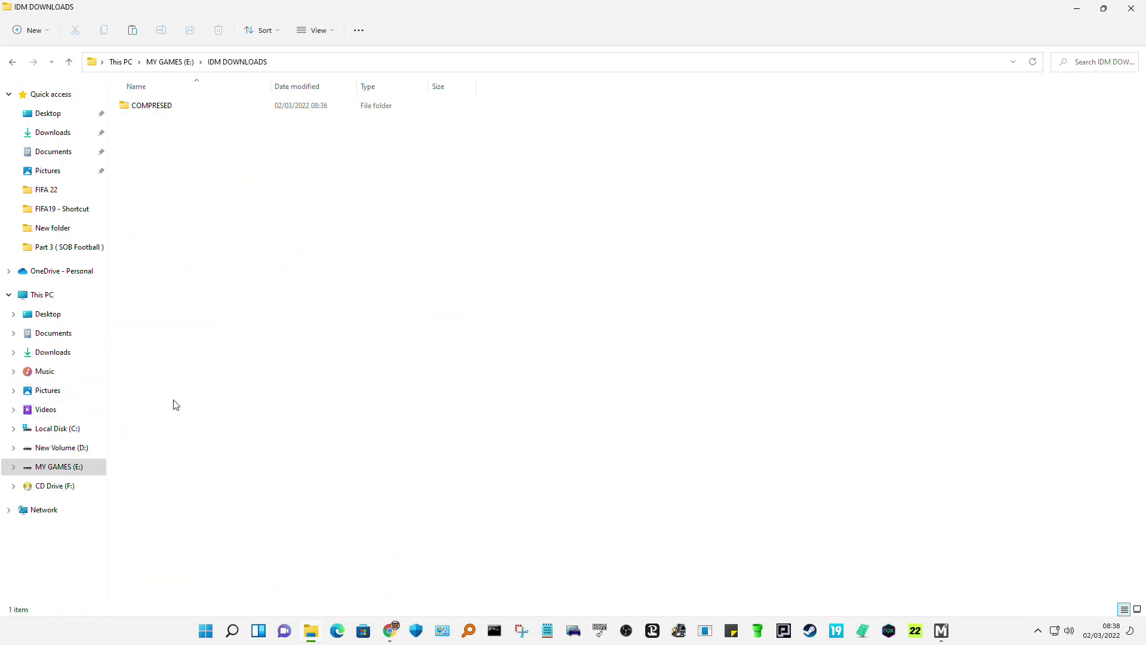
double_click(172, 105)
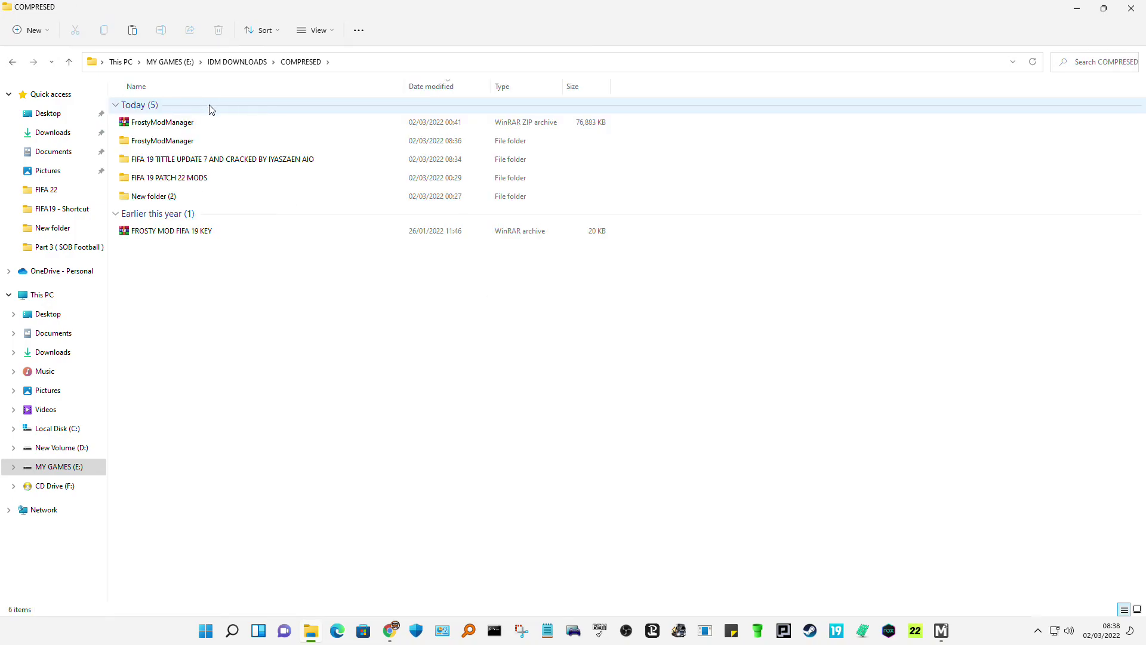
Extract the FROSTY MOD FIFA 19 KEY archive into a folder of the same name
left_click(172, 230)
right_click(171, 231)
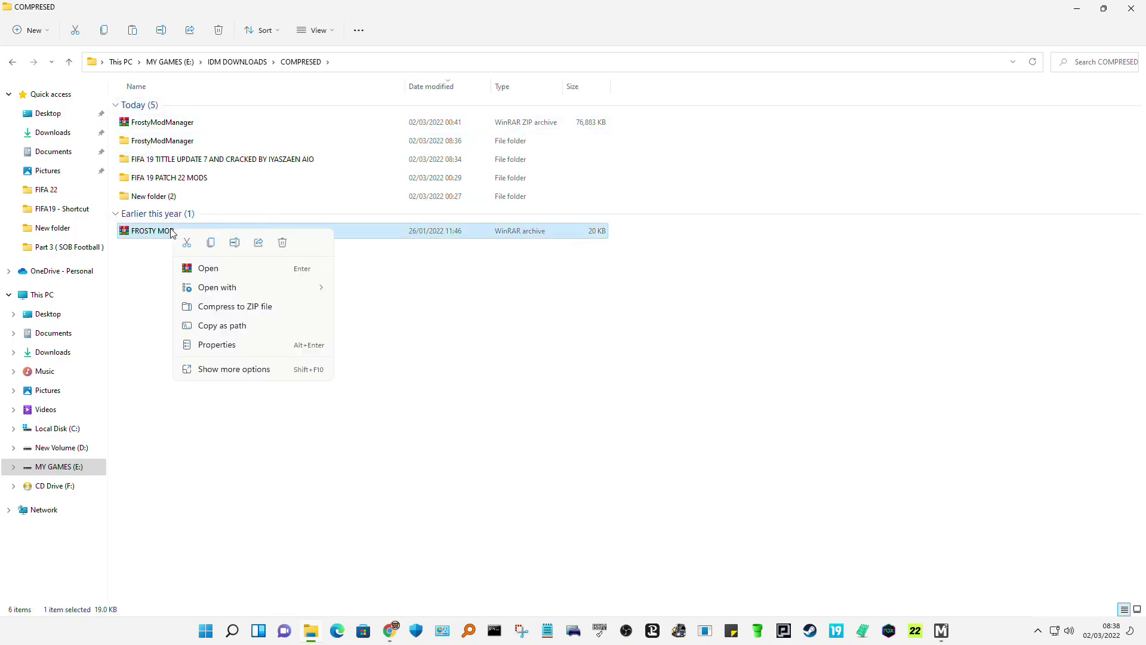
left_click(239, 369)
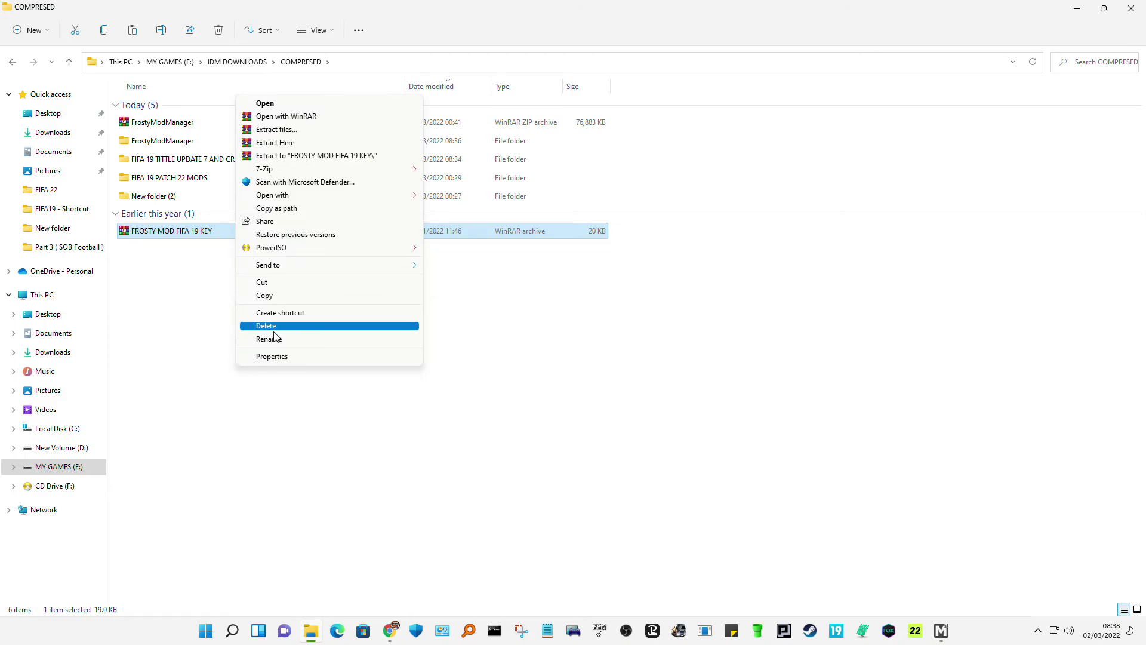
left_click(322, 156)
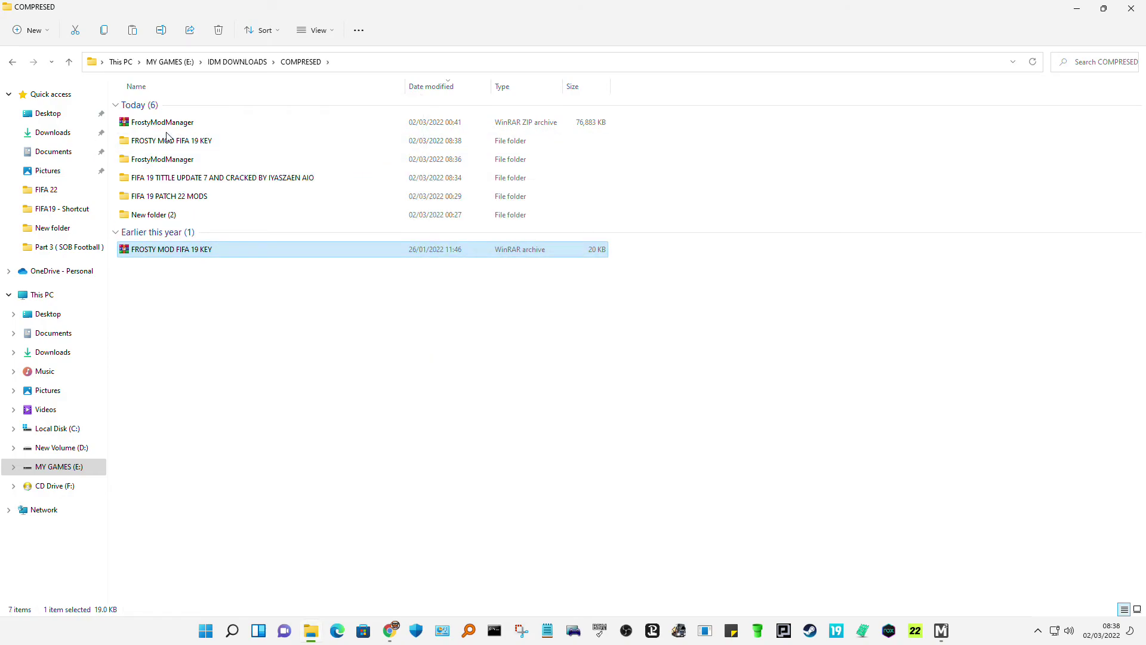
Open the frosty fifa 19 key text document inside the extracted FROSTY MOD FIFA 19 KEY folder
double_click(188, 141)
double_click(194, 112)
double_click(194, 111)
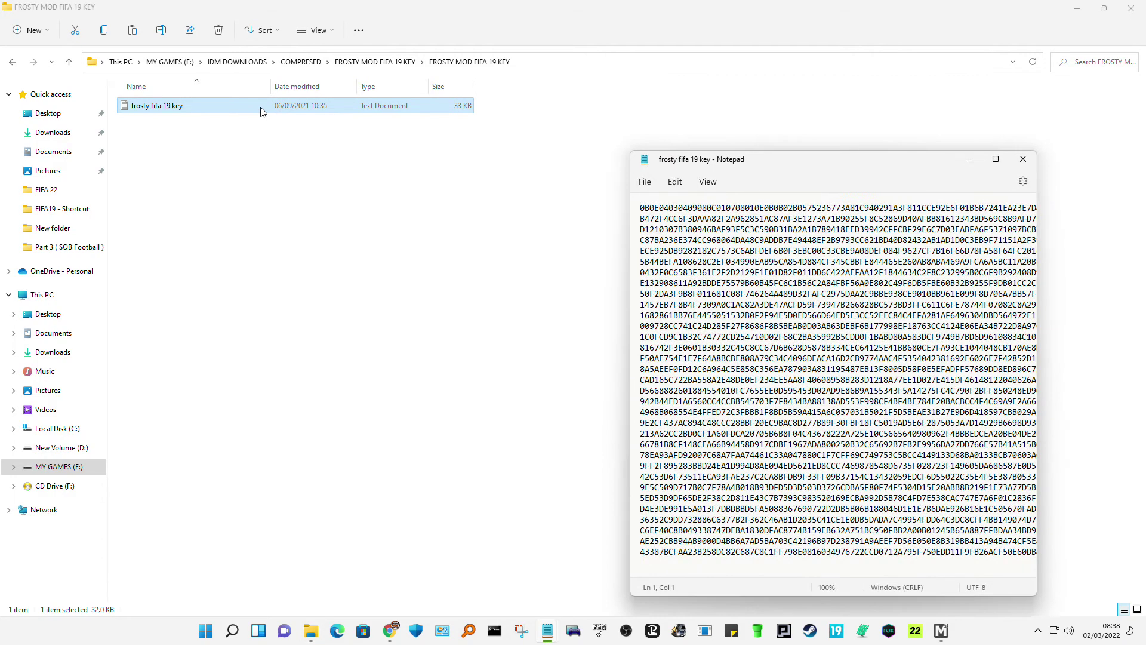
Select and copy the entire text of the frosty fifa 19 key document
left_click(646, 182)
mouse_move(672, 184)
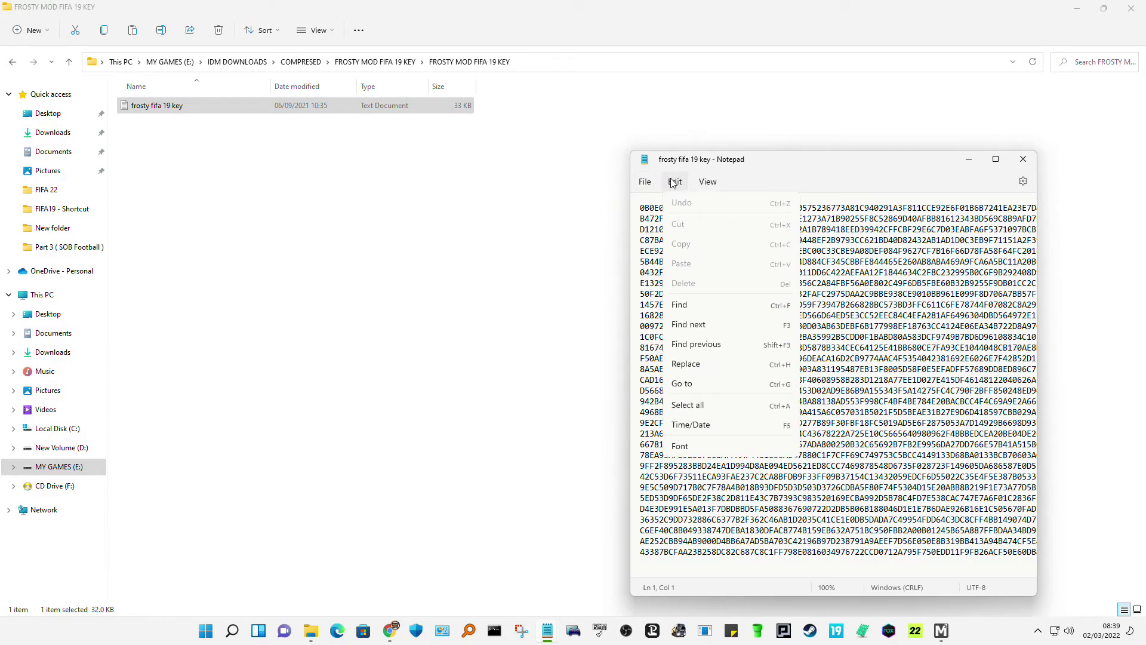
left_click(721, 405)
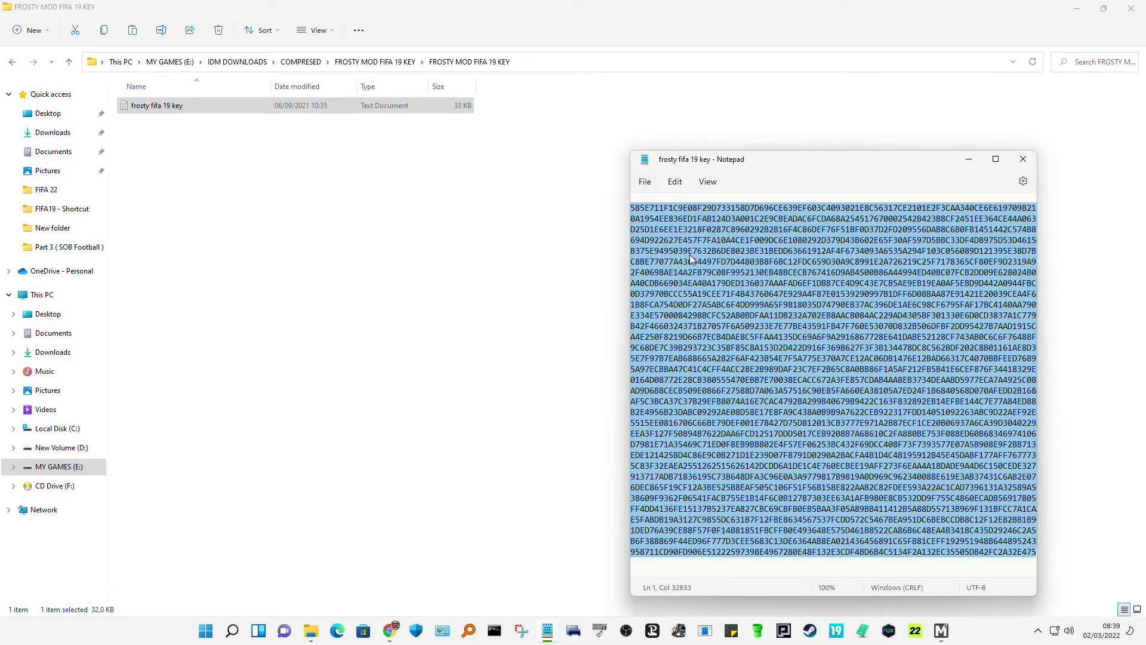
left_click(645, 181)
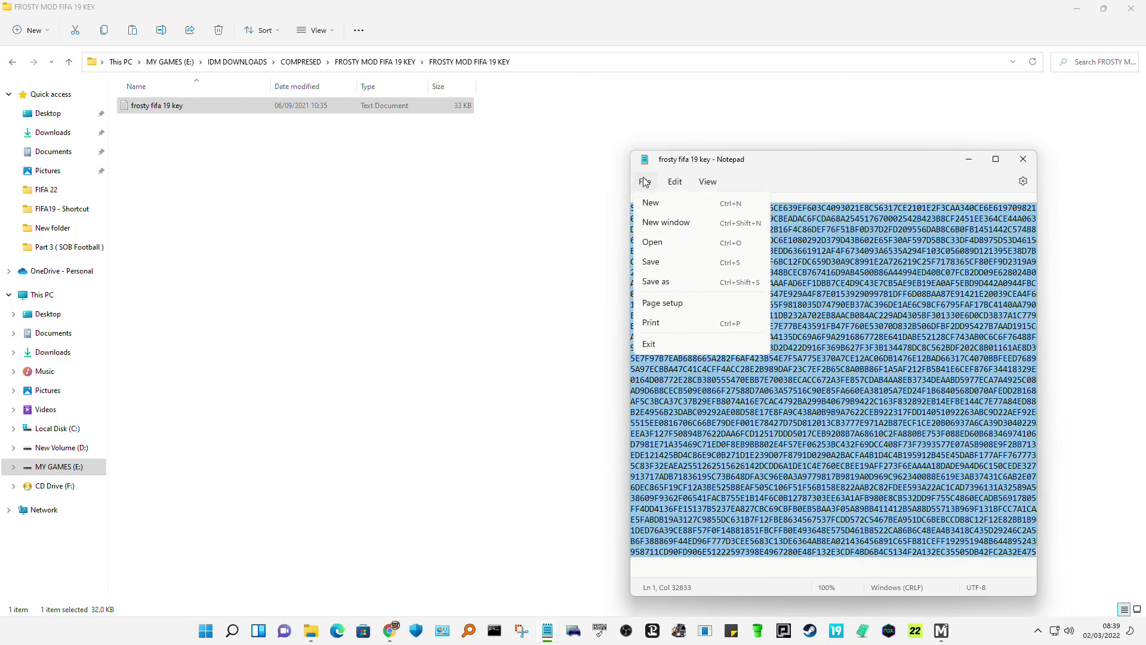
mouse_move(674, 182)
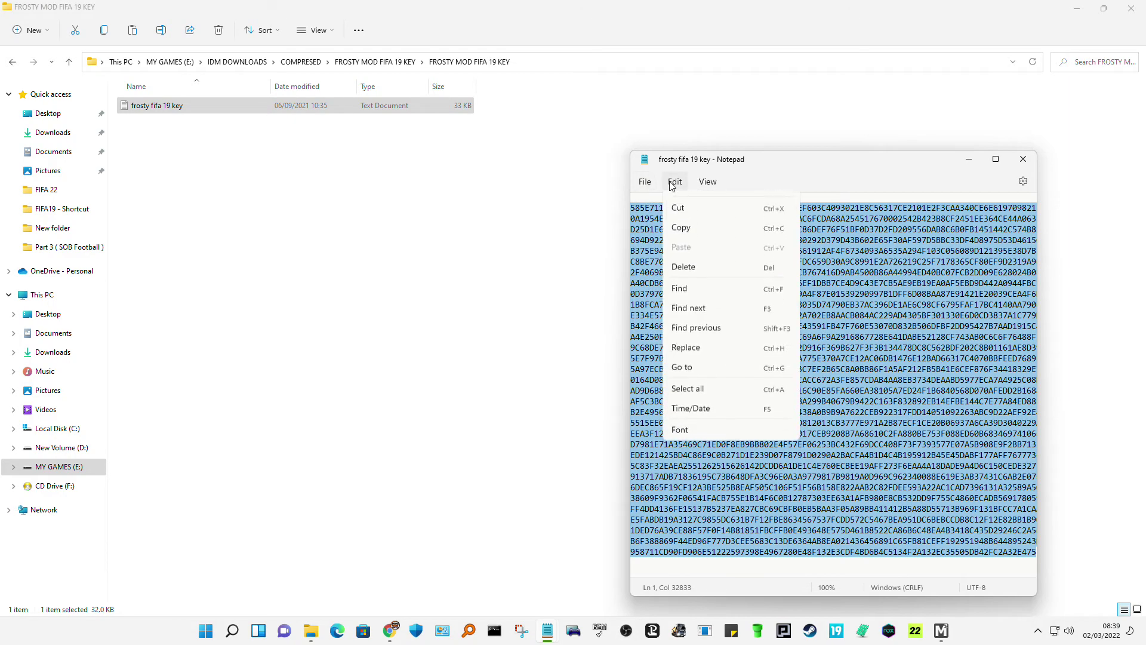
left_click(681, 244)
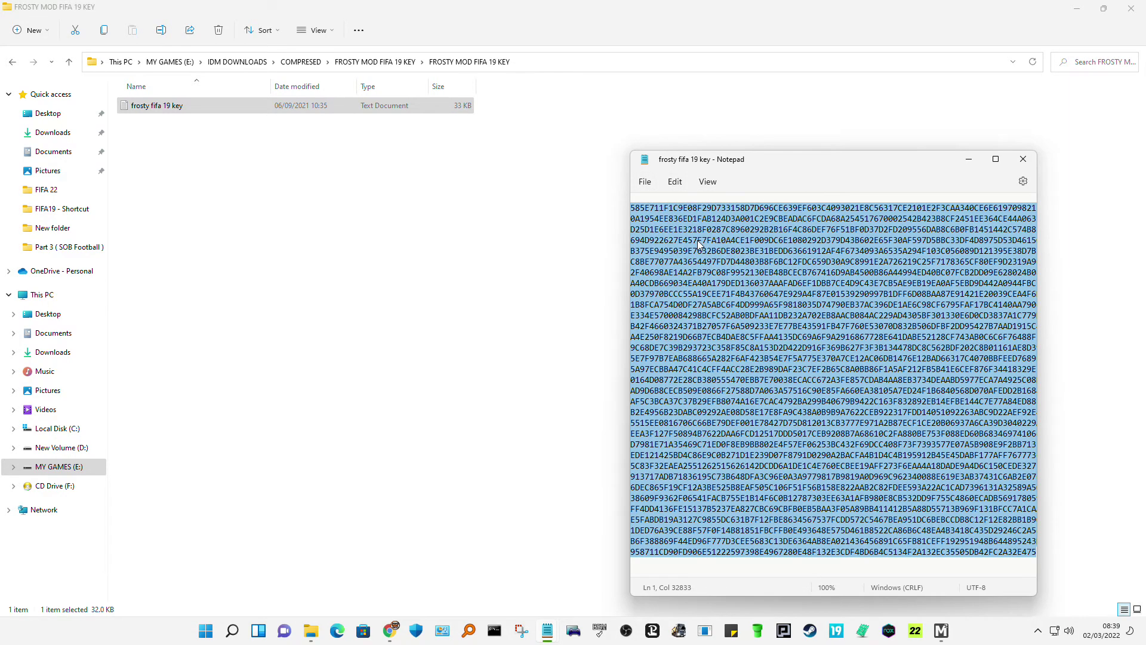
Minimise the key document and folder windows, paste the encryption key into Frosty Mod Manager's key prompt and submit it
left_click(969, 162)
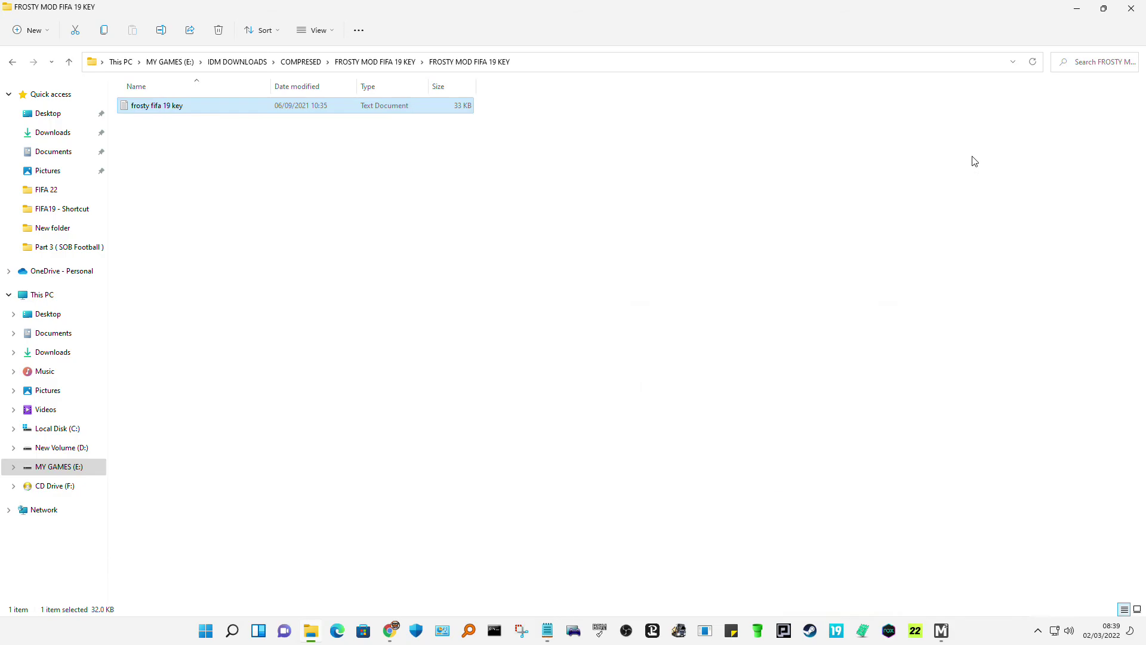
left_click(1076, 9)
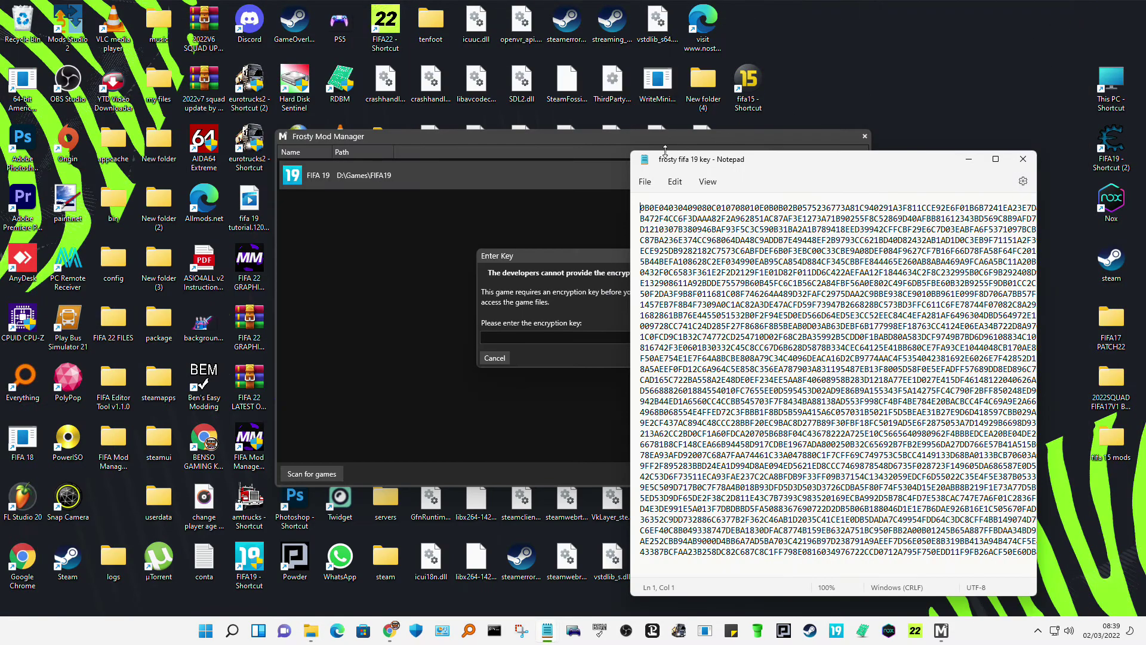
left_click(546, 151)
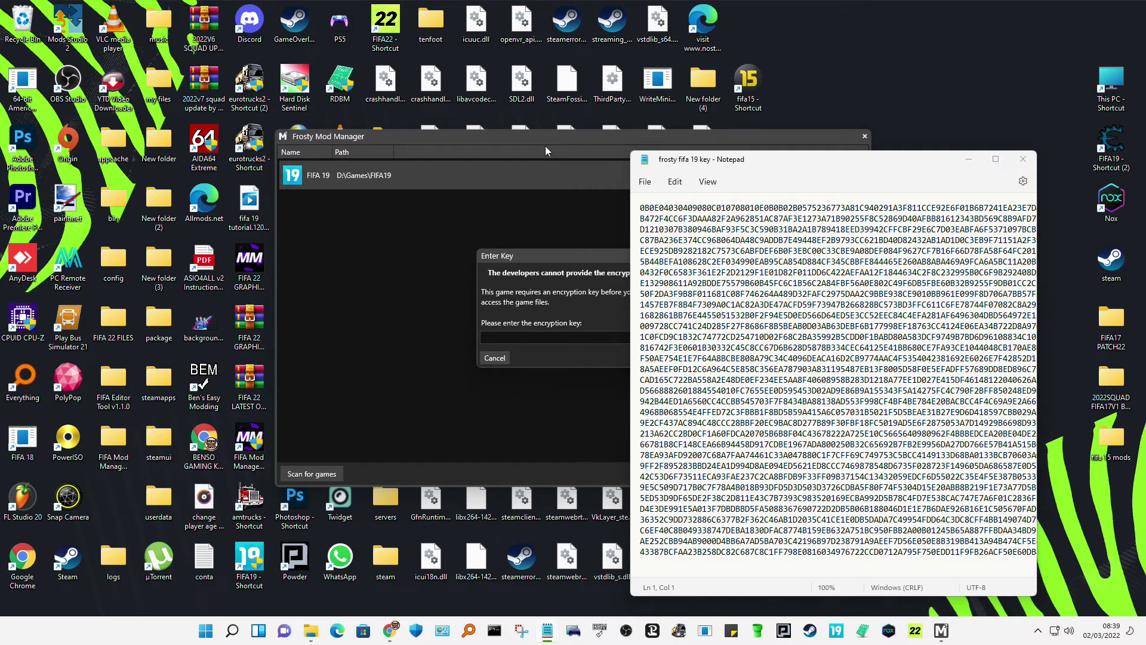
left_click(968, 160)
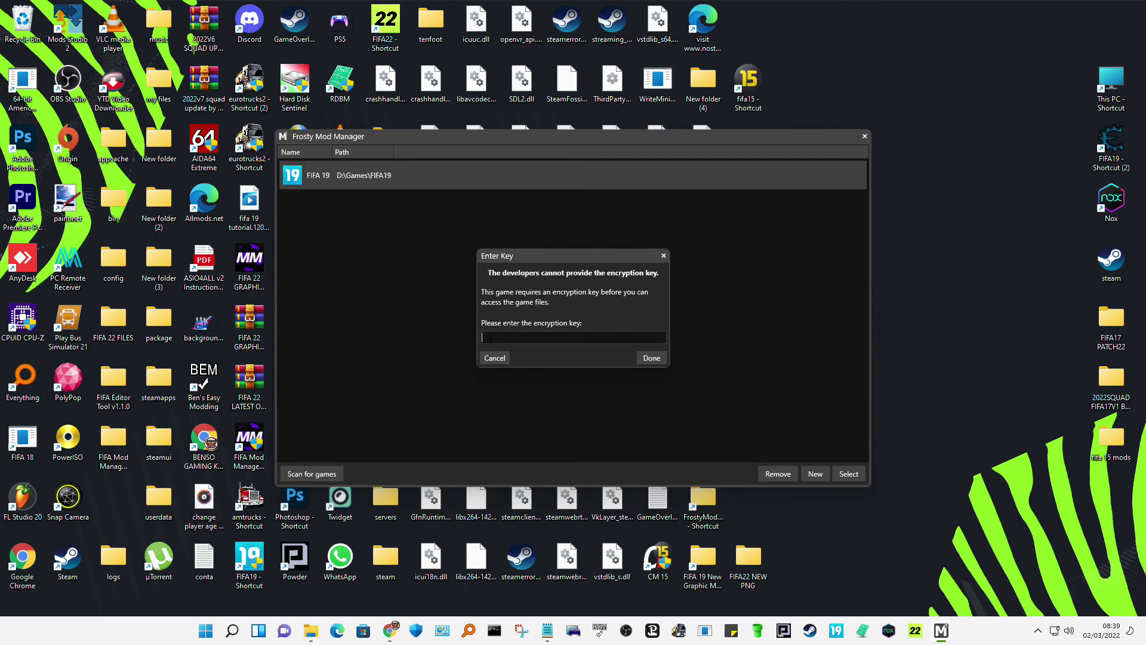
right_click(491, 337)
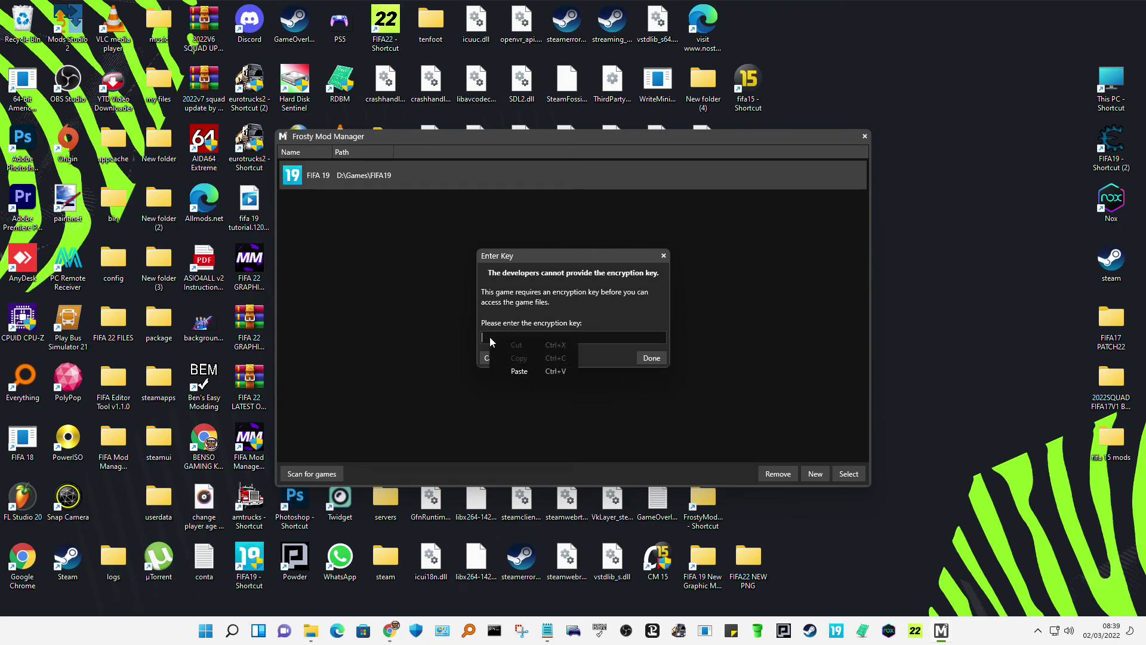
left_click(519, 371)
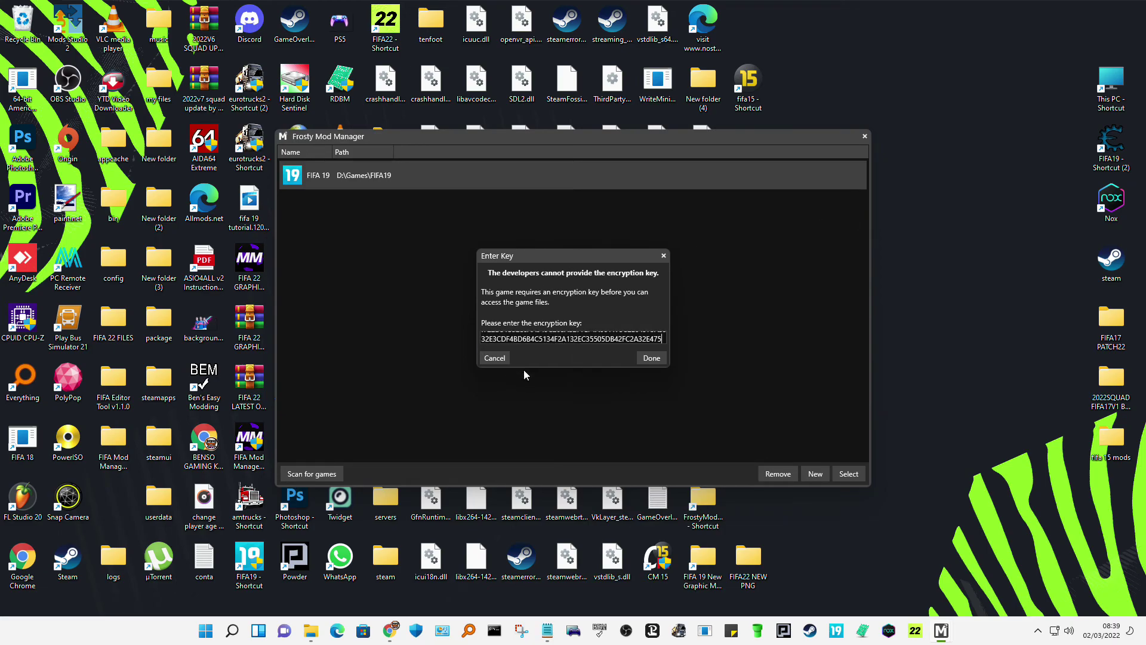
left_click(651, 358)
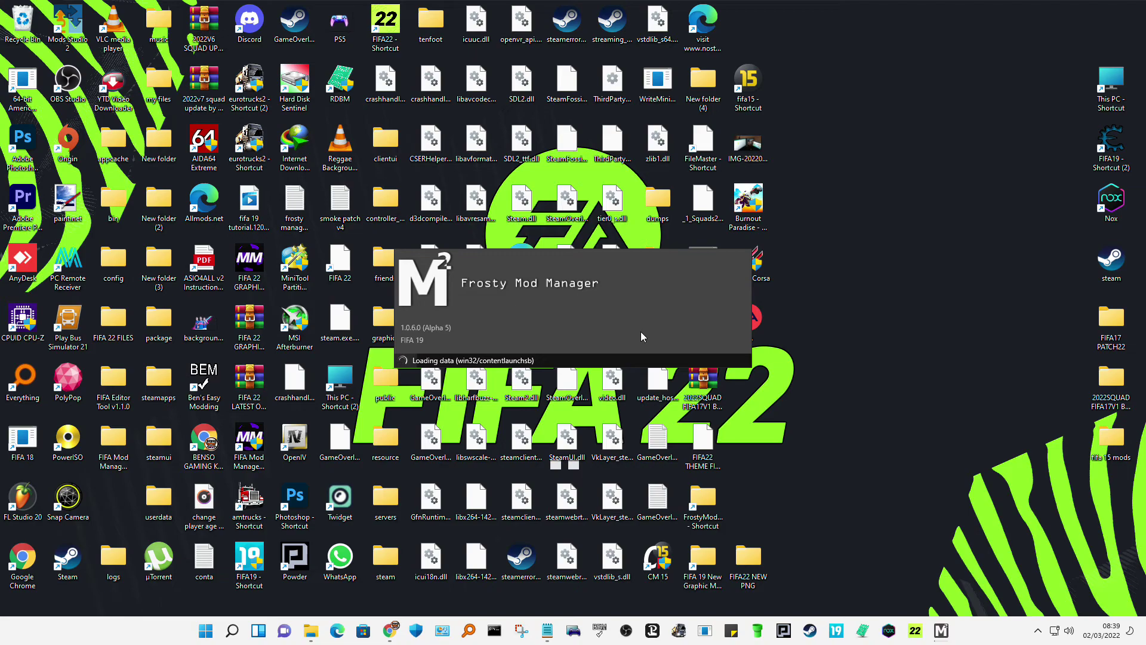
left_click(394, 631)
left_click(941, 630)
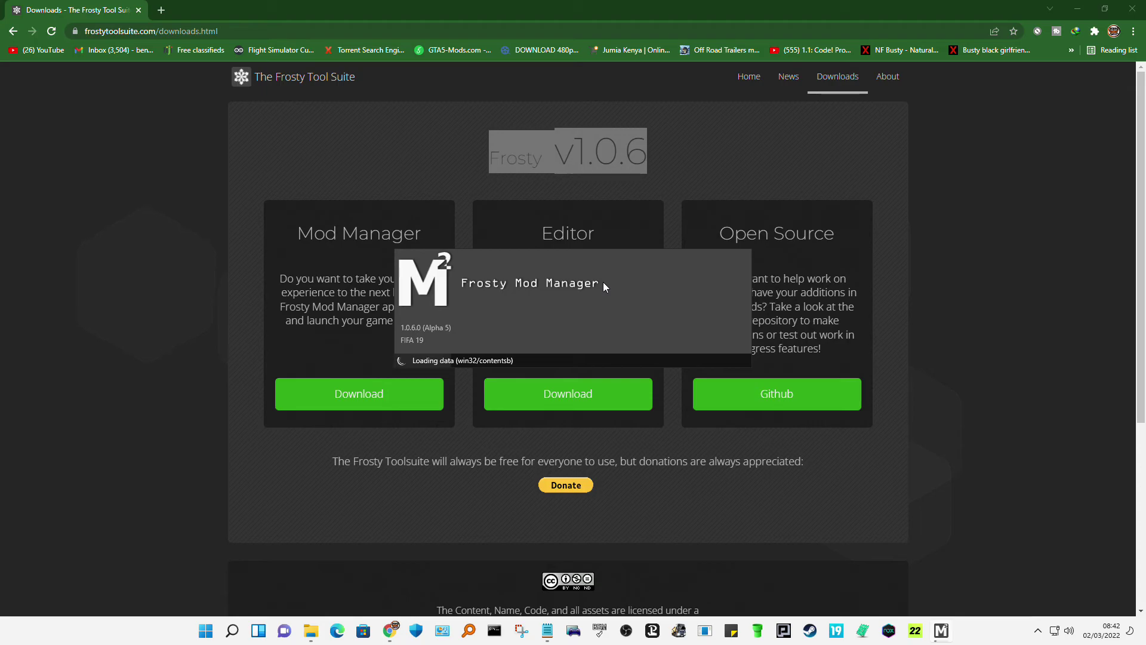
left_click(941, 631)
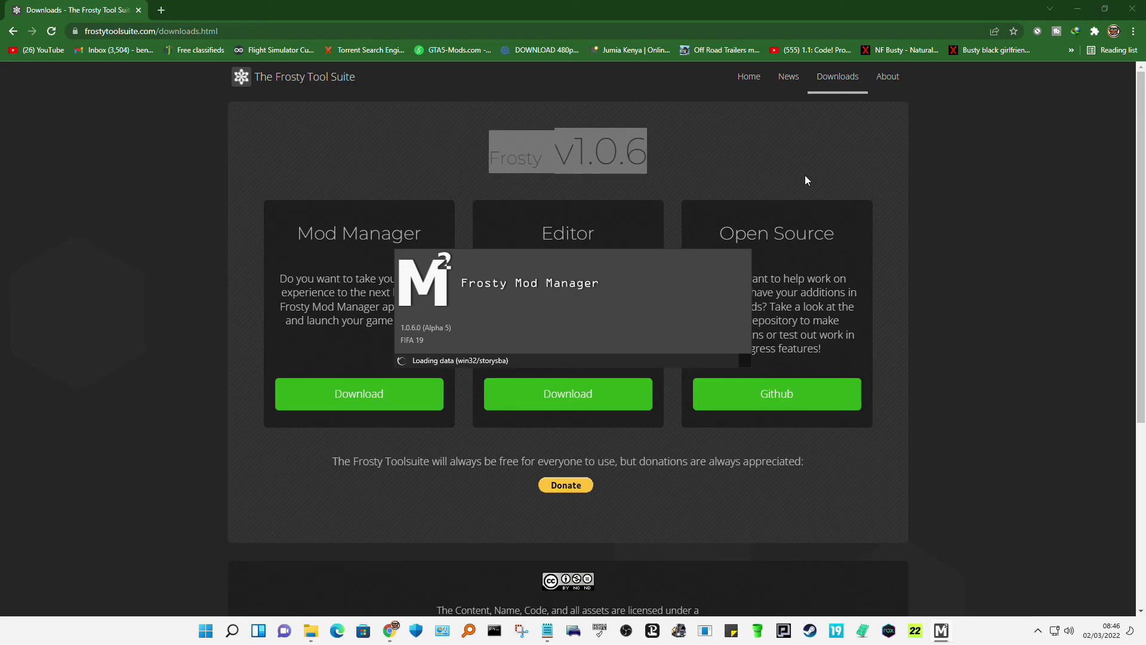
left_click(1077, 10)
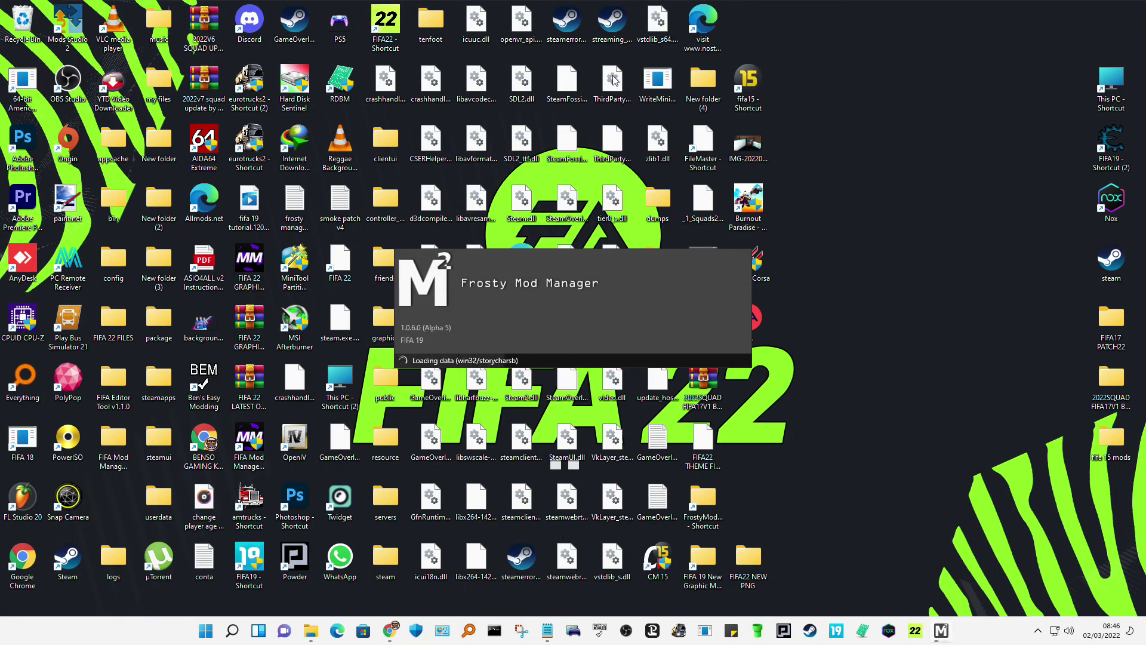
left_click(392, 631)
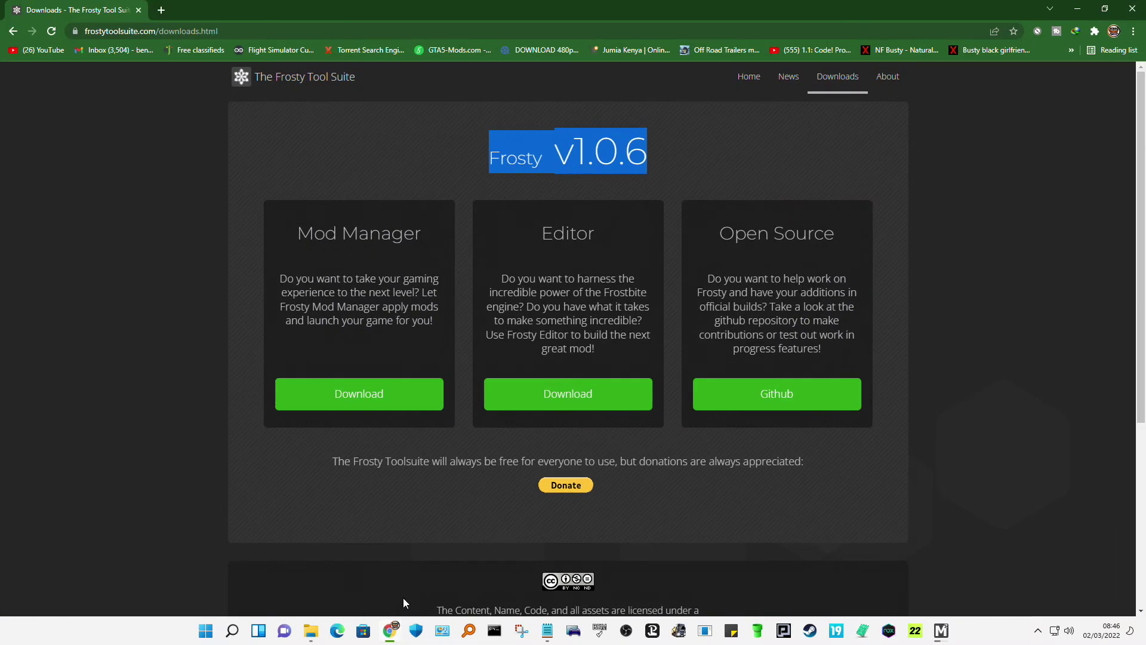
left_click(941, 630)
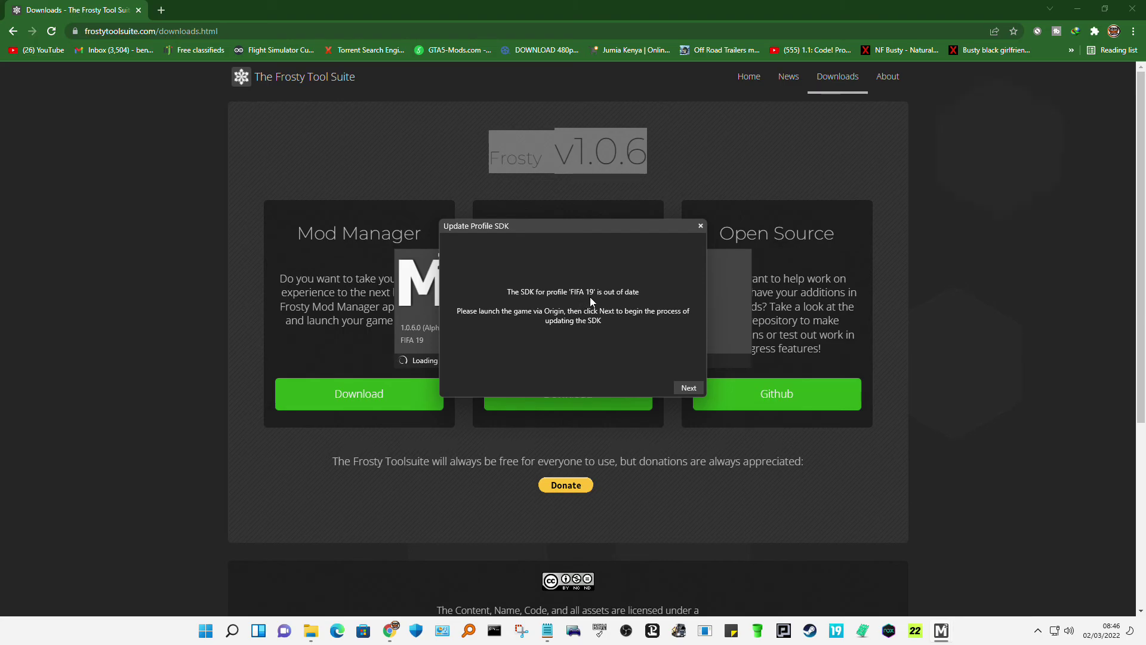
Dismiss the Update Profile SDK dialog, minimise the browser and maximise the Frosty Mod Manager window
left_click(700, 226)
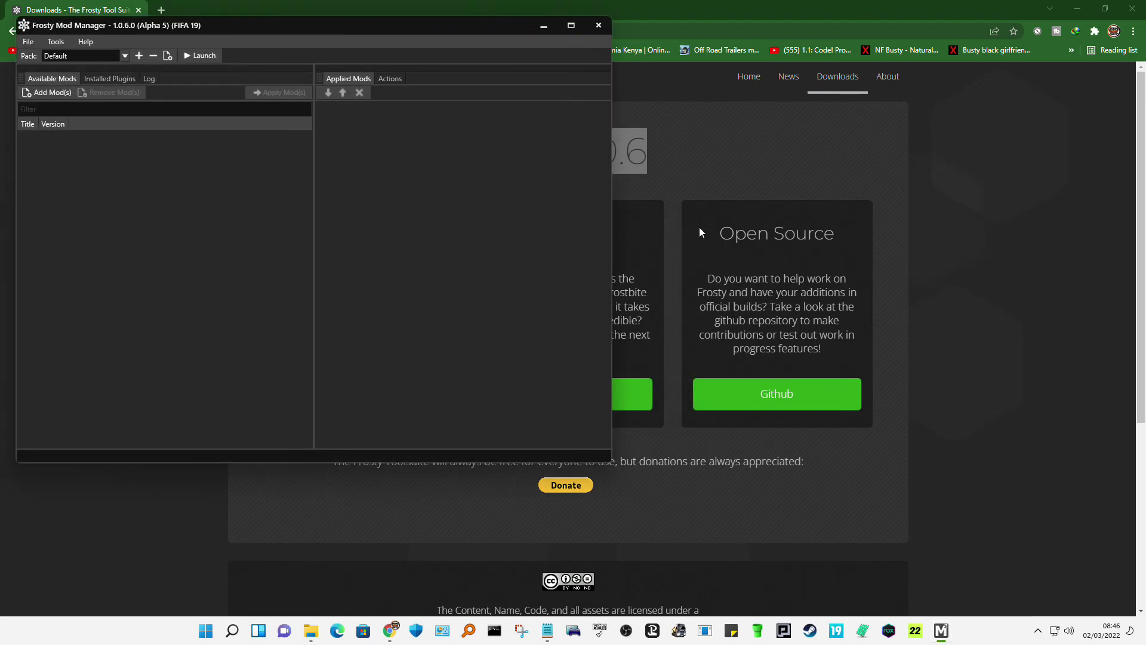
left_click(1083, 13)
left_click(1083, 14)
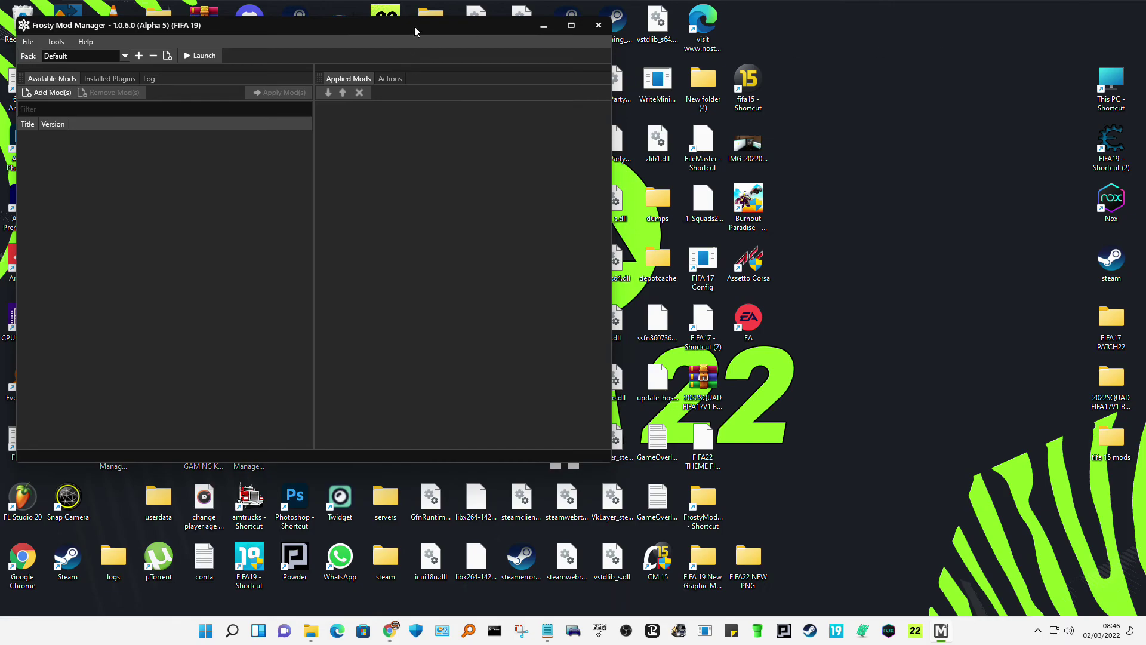
left_click_drag(420, 24, 615, 38)
double_click(638, 32)
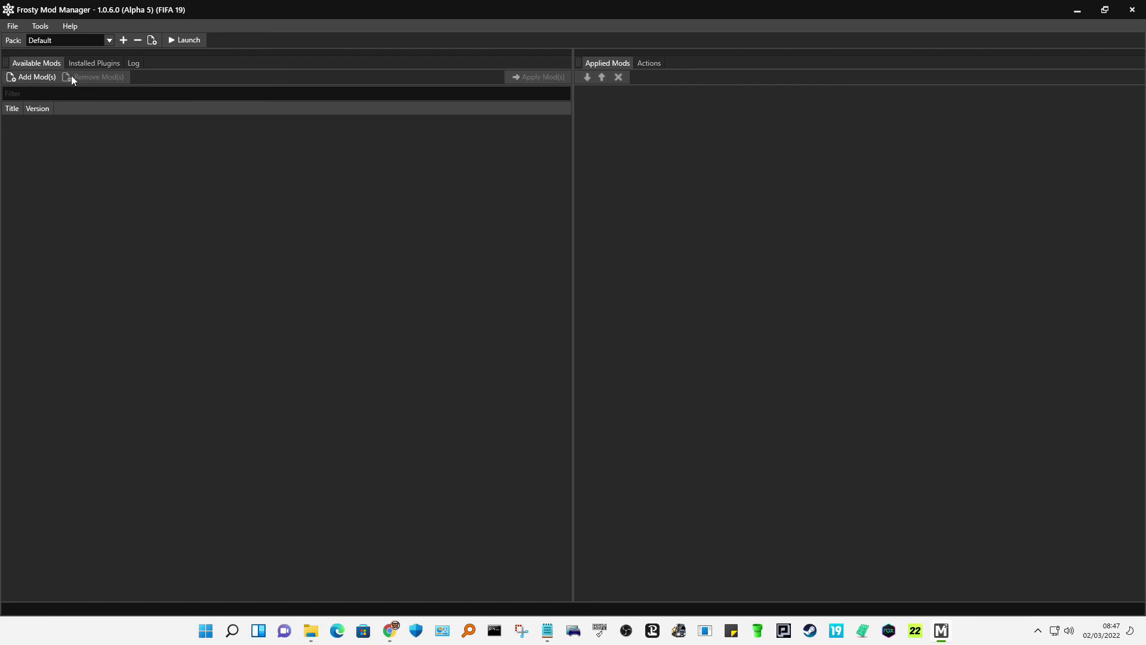
Start adding mods and browse to the FIFA 19 PATCH 22 MODS folder in IDM DOWNLOADS > COMPRESED on the MY GAMES (E:) drive
left_click(33, 79)
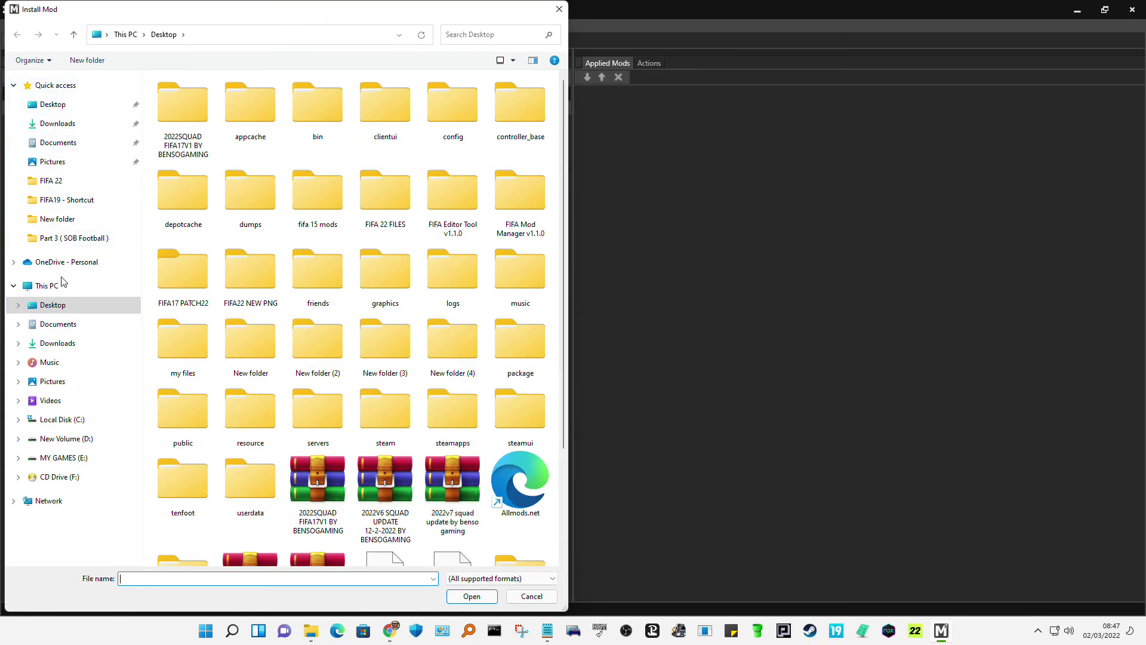
left_click(93, 439)
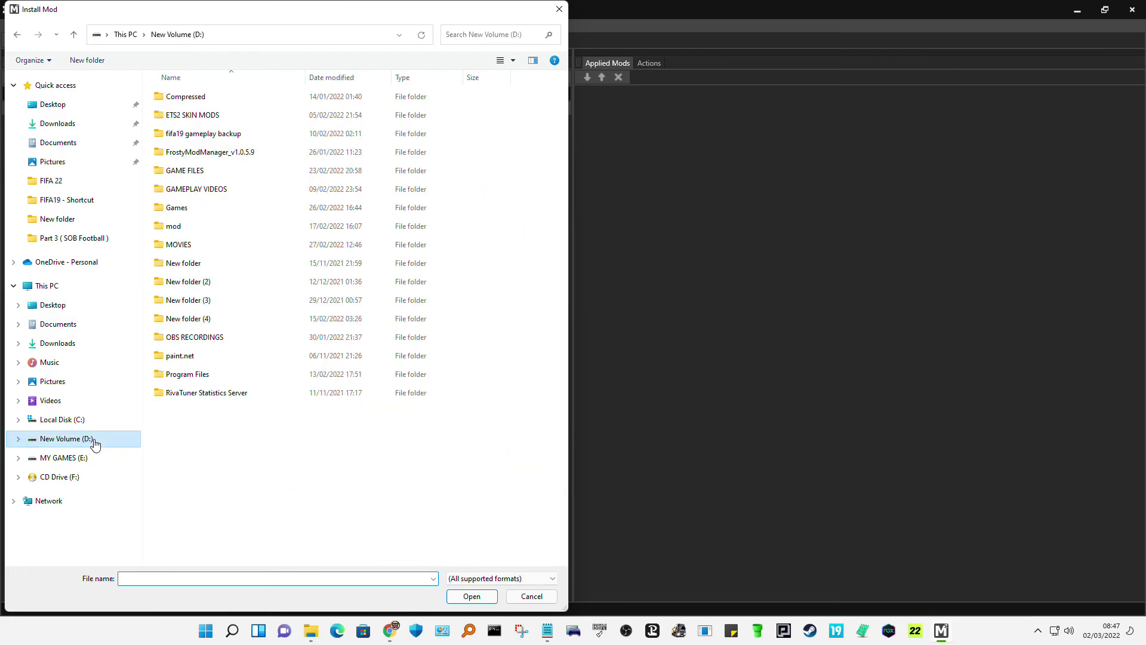
left_click(88, 458)
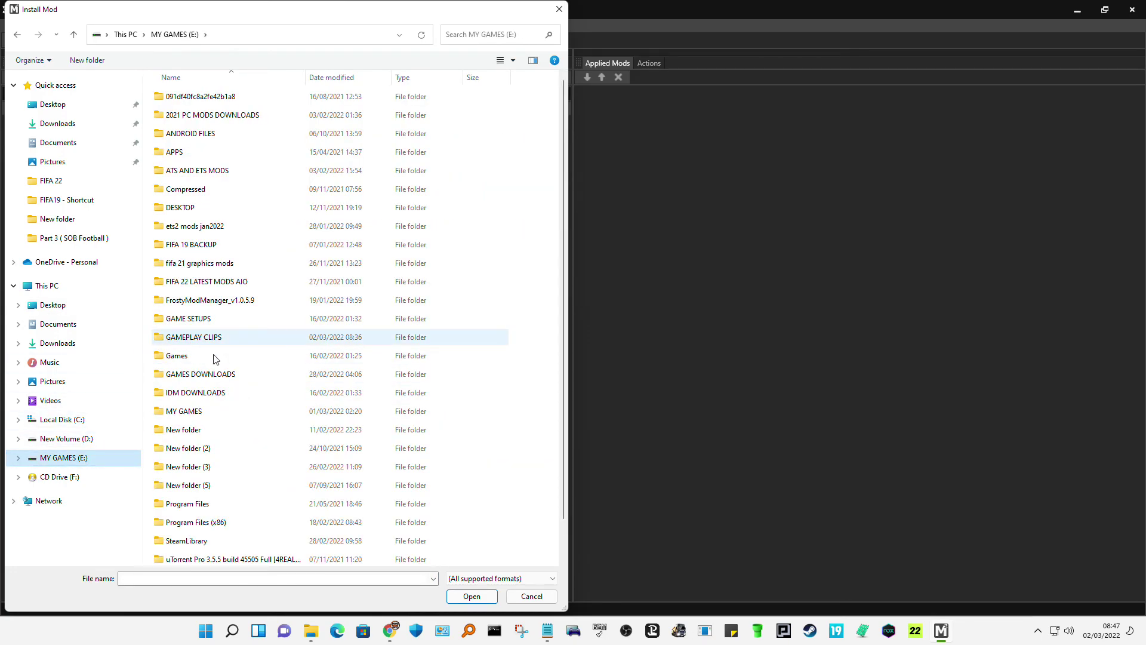
double_click(225, 394)
double_click(213, 102)
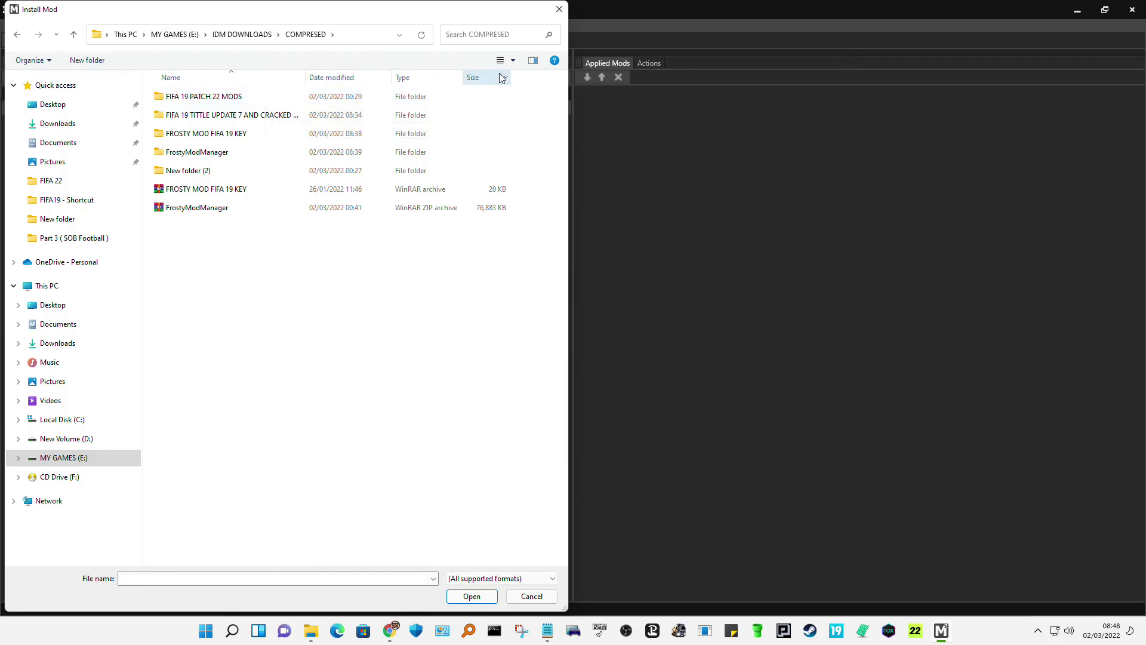
double_click(292, 97)
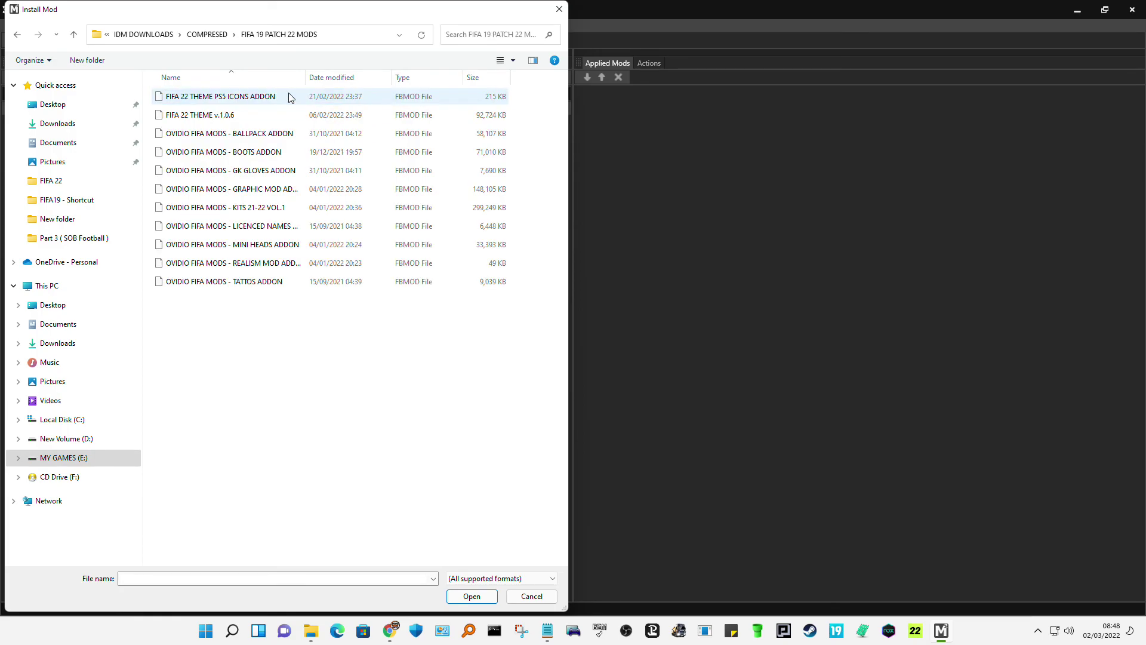
Import all FBMOD files in the FIFA 19 PATCH 22 MODS folder and dismiss the Installation Report
left_click_drag(265, 298, 242, 102)
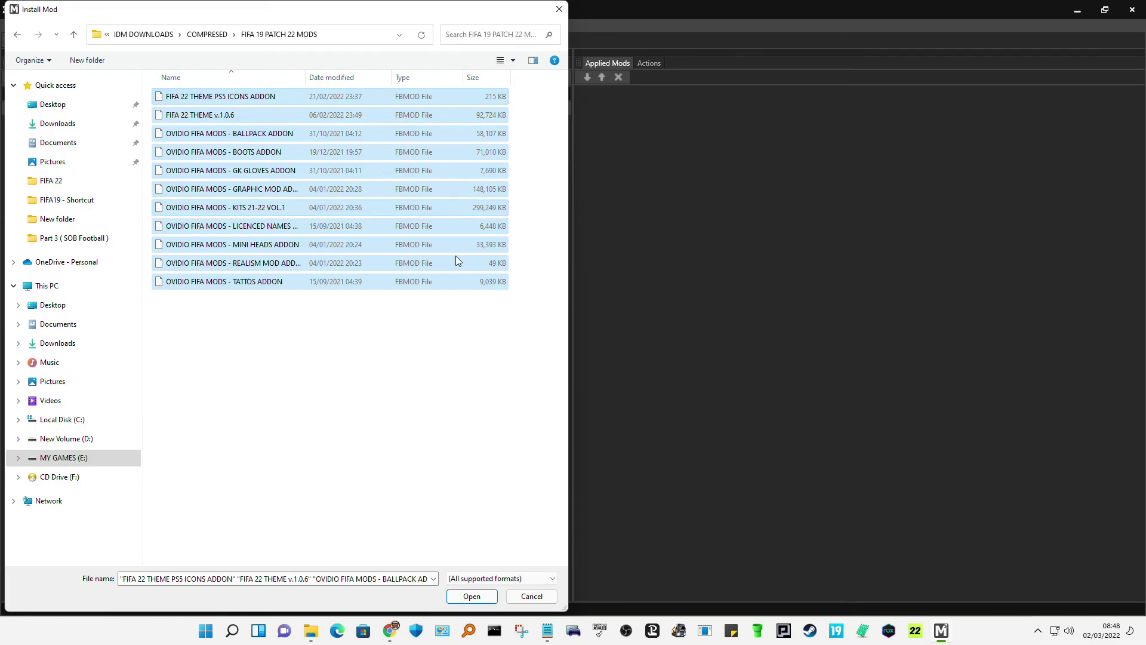
left_click(475, 596)
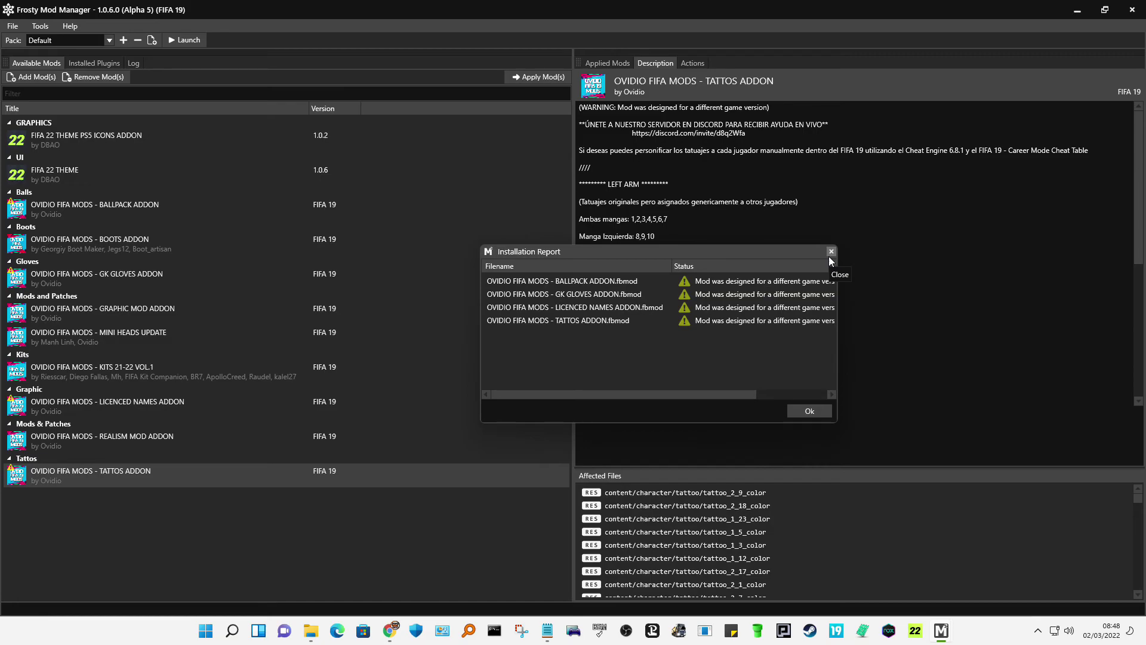
left_click(811, 410)
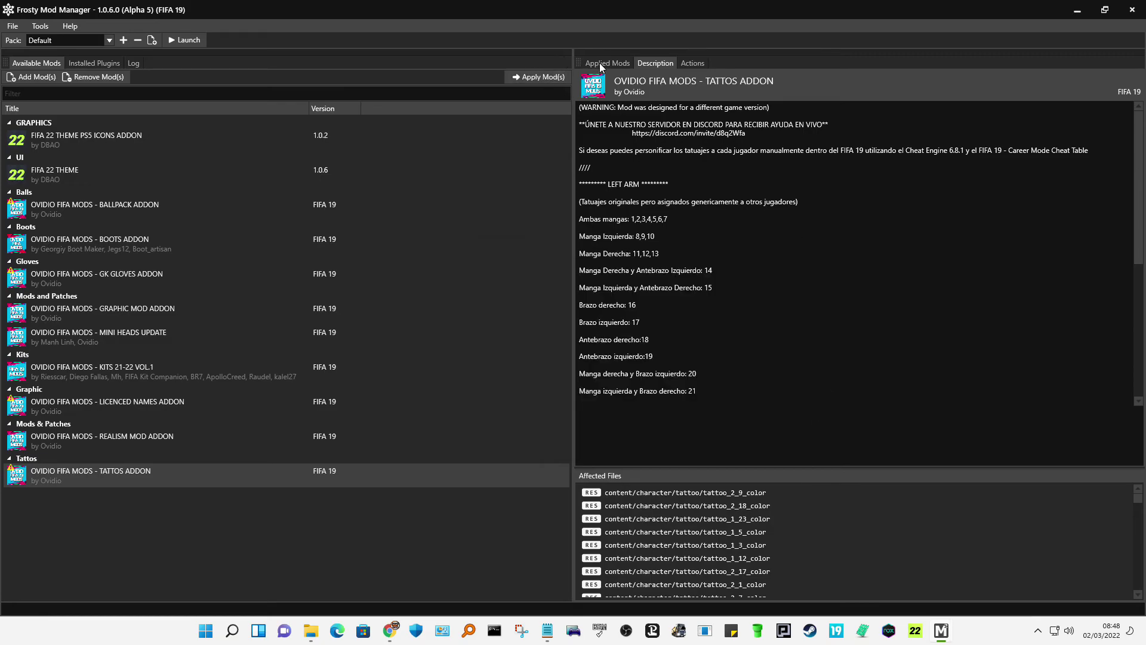
left_click(600, 64)
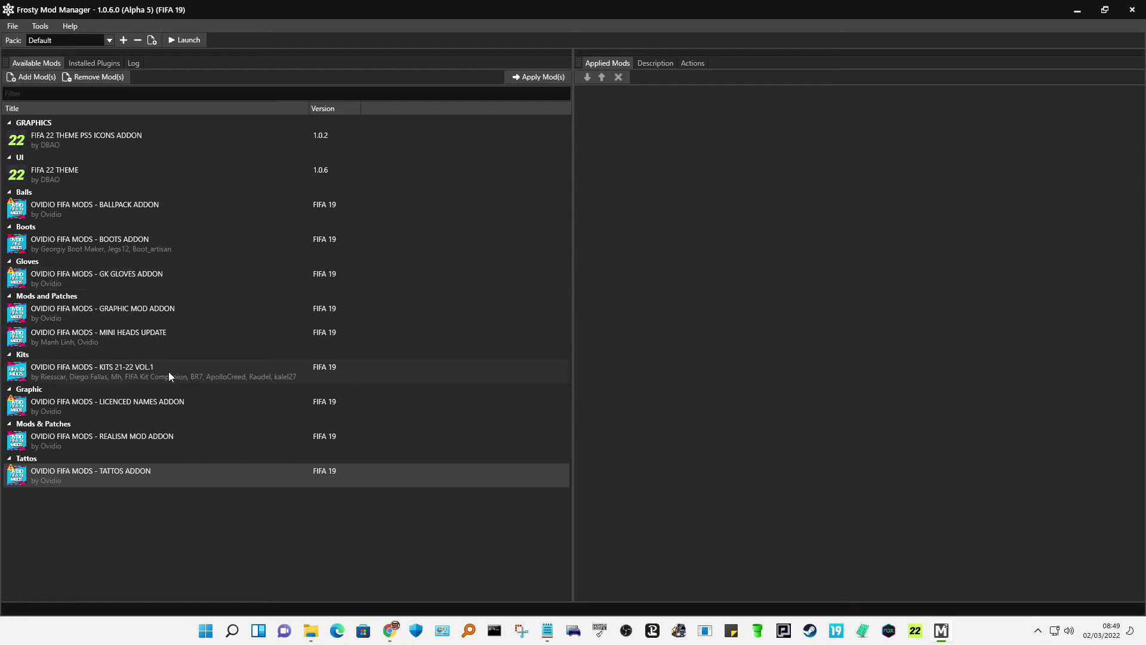
double_click(166, 334)
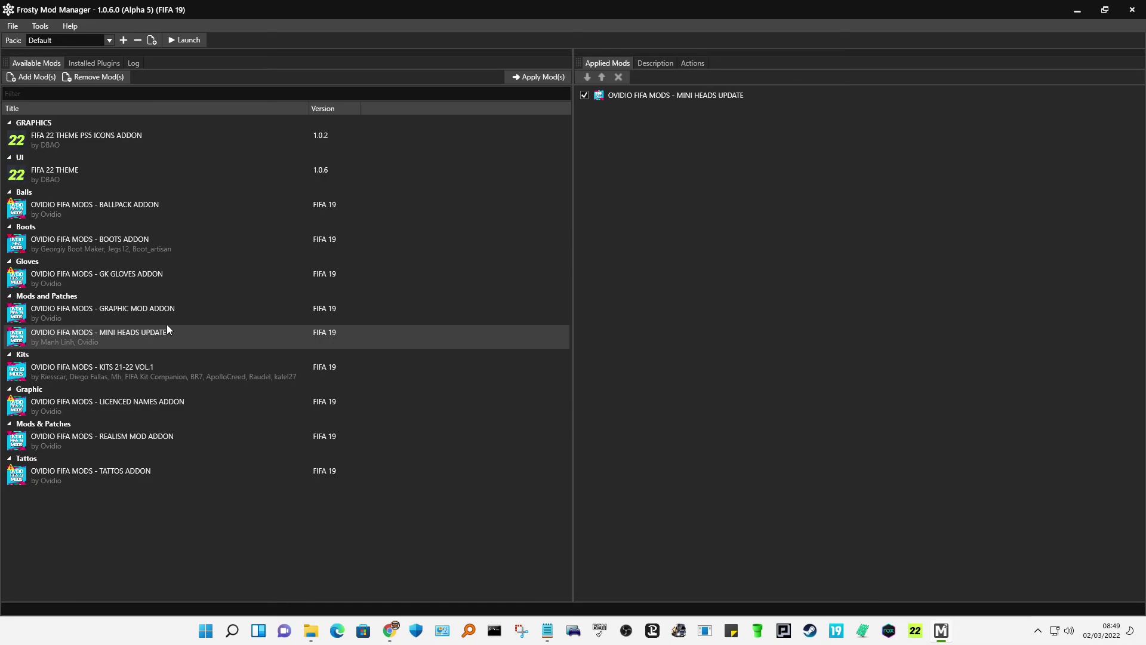
double_click(158, 399)
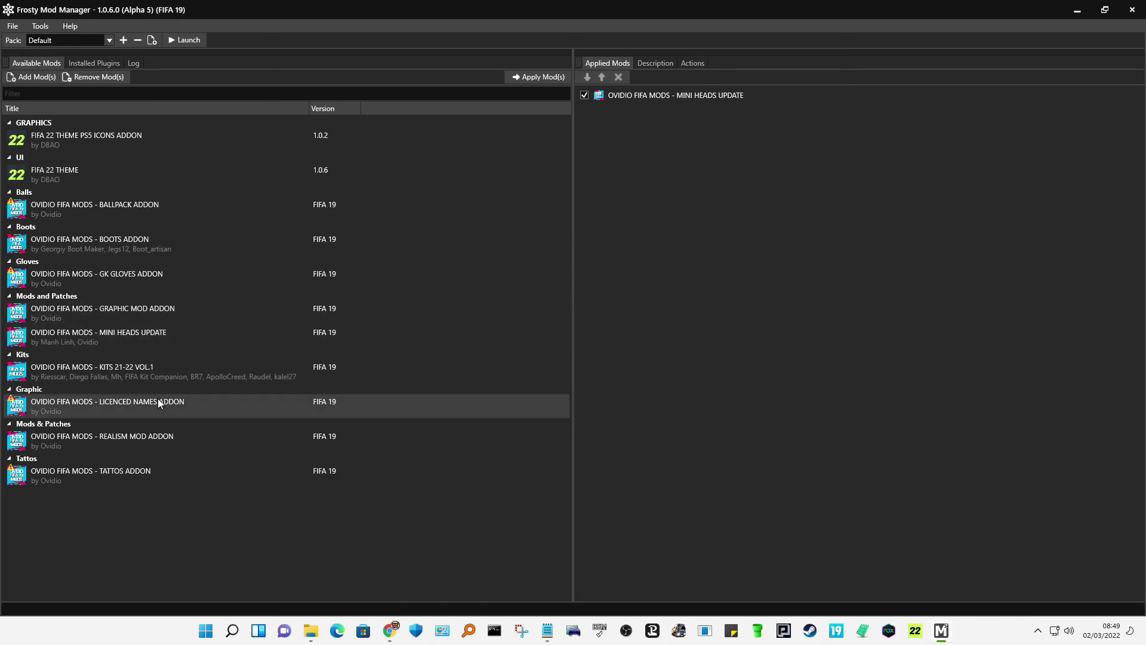
double_click(131, 274)
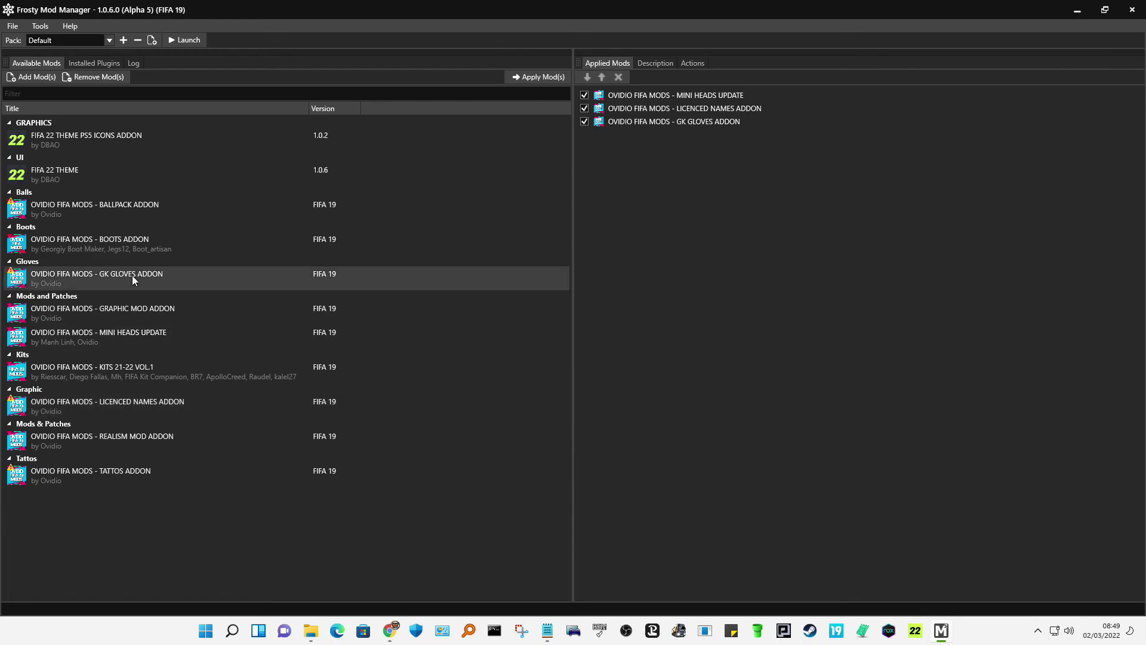
double_click(151, 244)
double_click(163, 210)
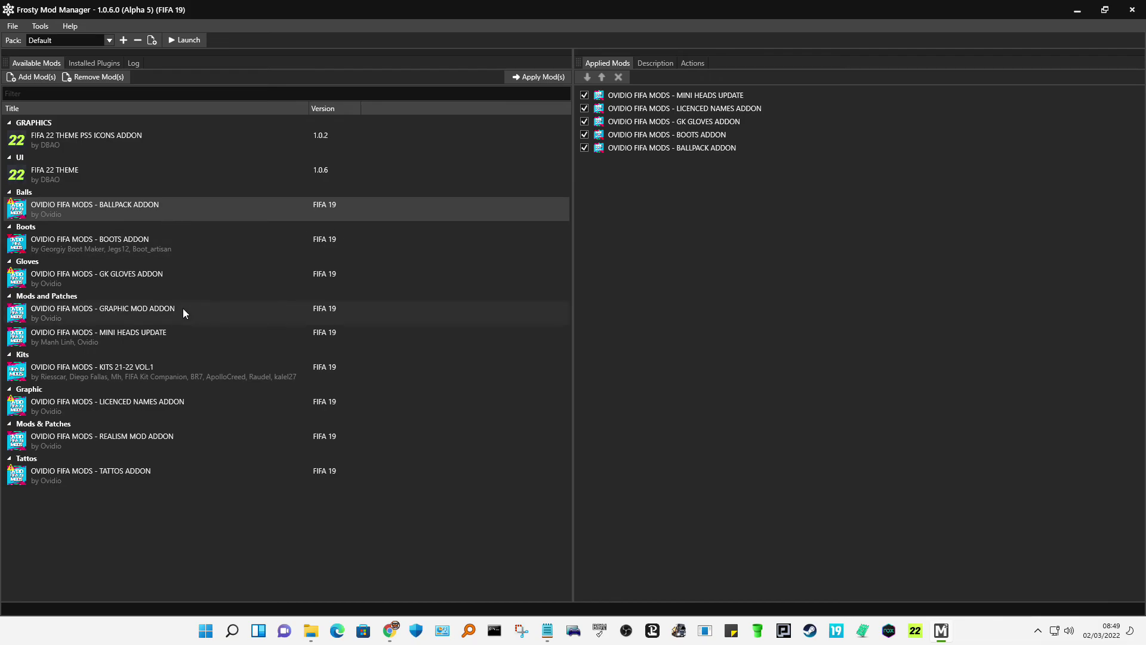
double_click(168, 374)
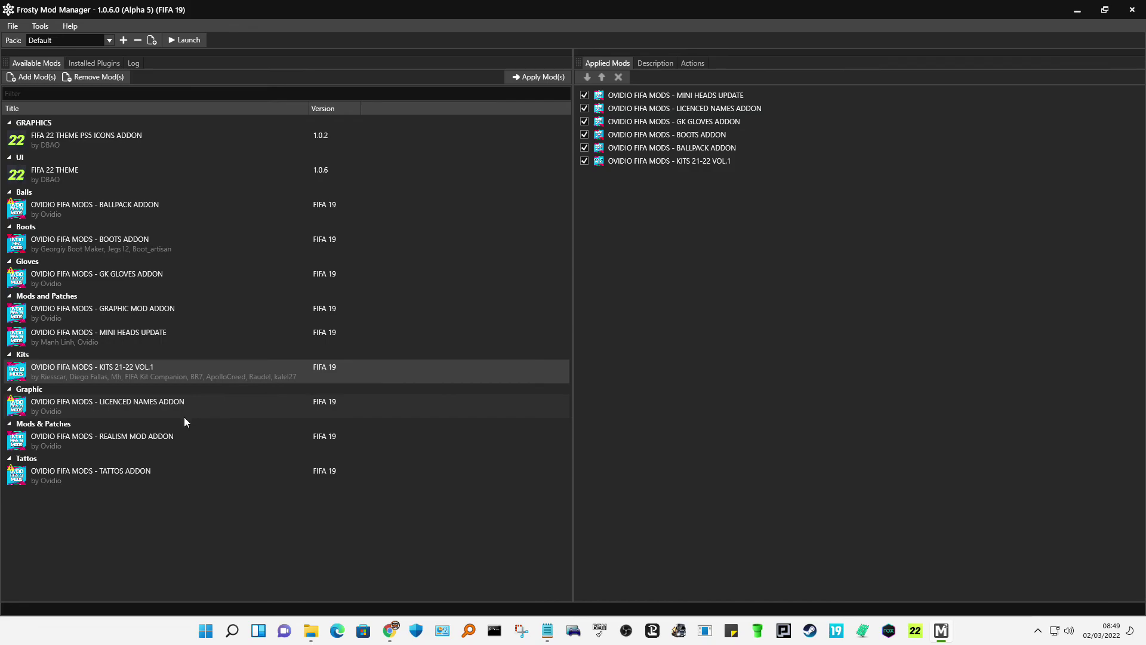
Apply the Realism Mod Addon, Graphic Mod Addon, FIFA 22 Theme PS5 Icons Addon and FIFA 22 Theme mods in that order
left_click(170, 437)
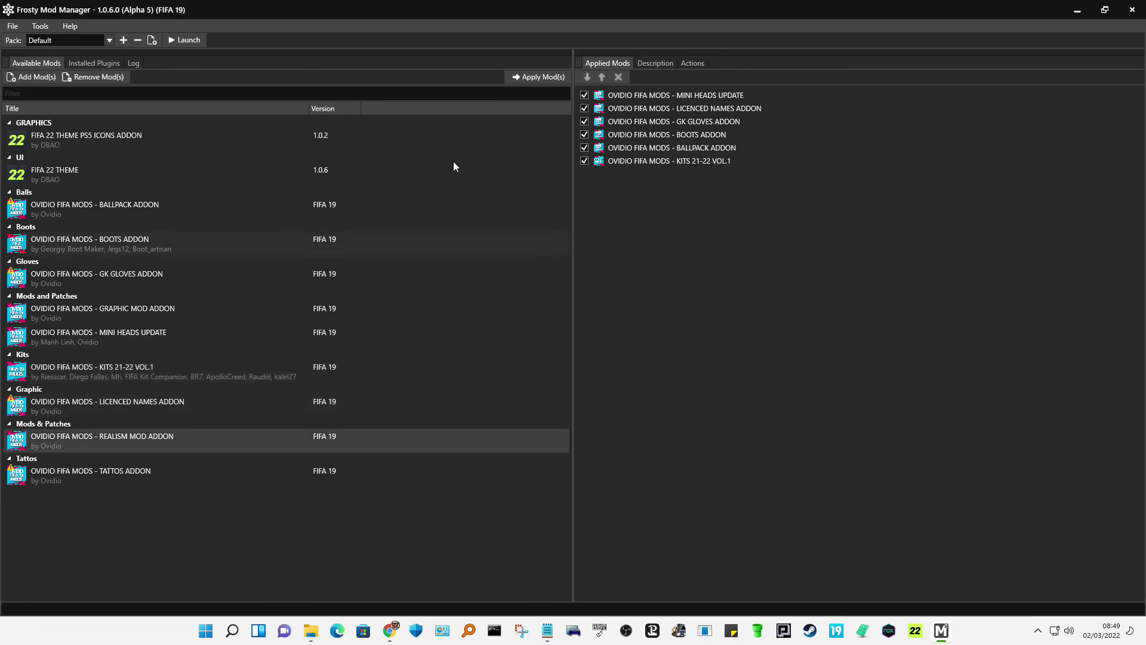
left_click(536, 78)
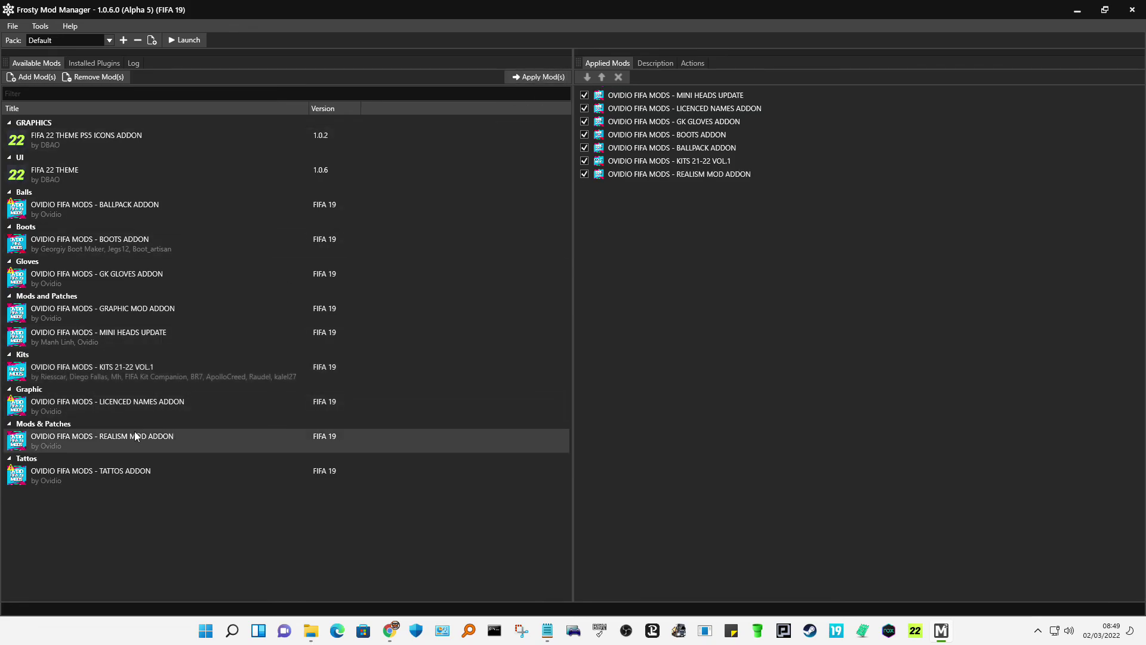
left_click(131, 309)
left_click(544, 78)
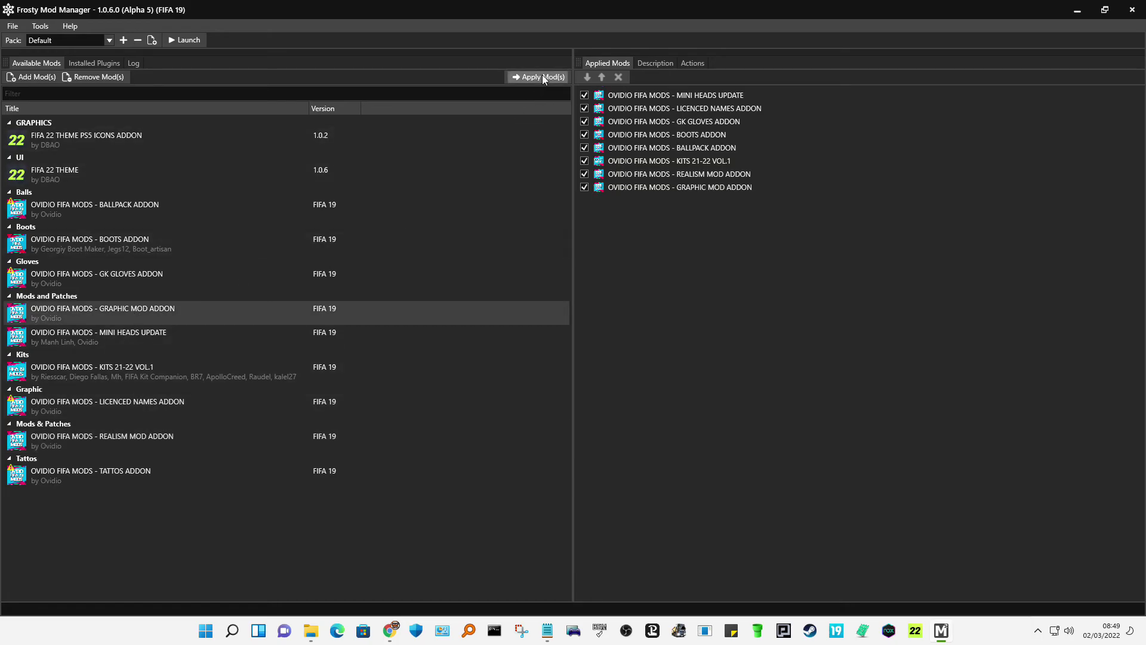
left_click(98, 141)
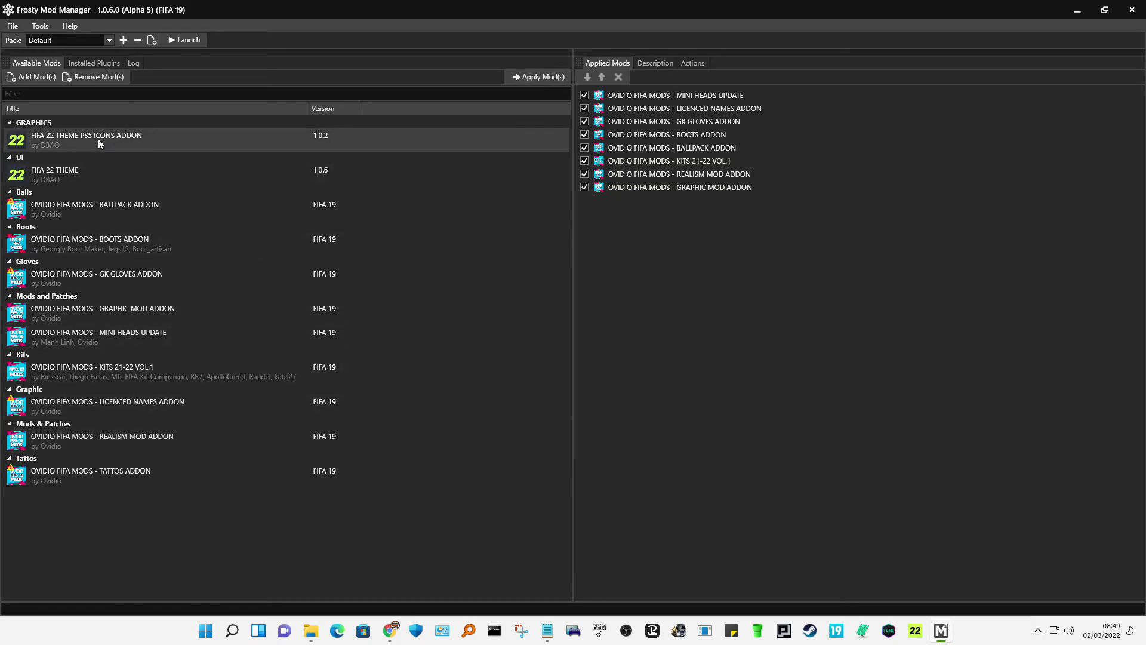
left_click(529, 77)
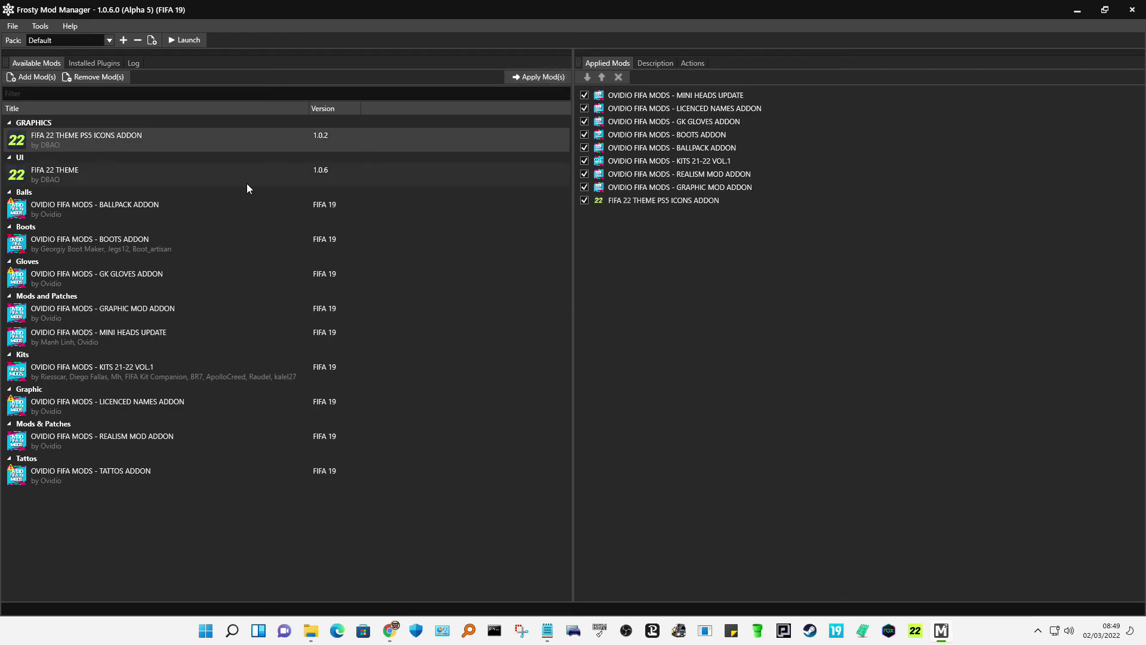
left_click(169, 171)
left_click(531, 77)
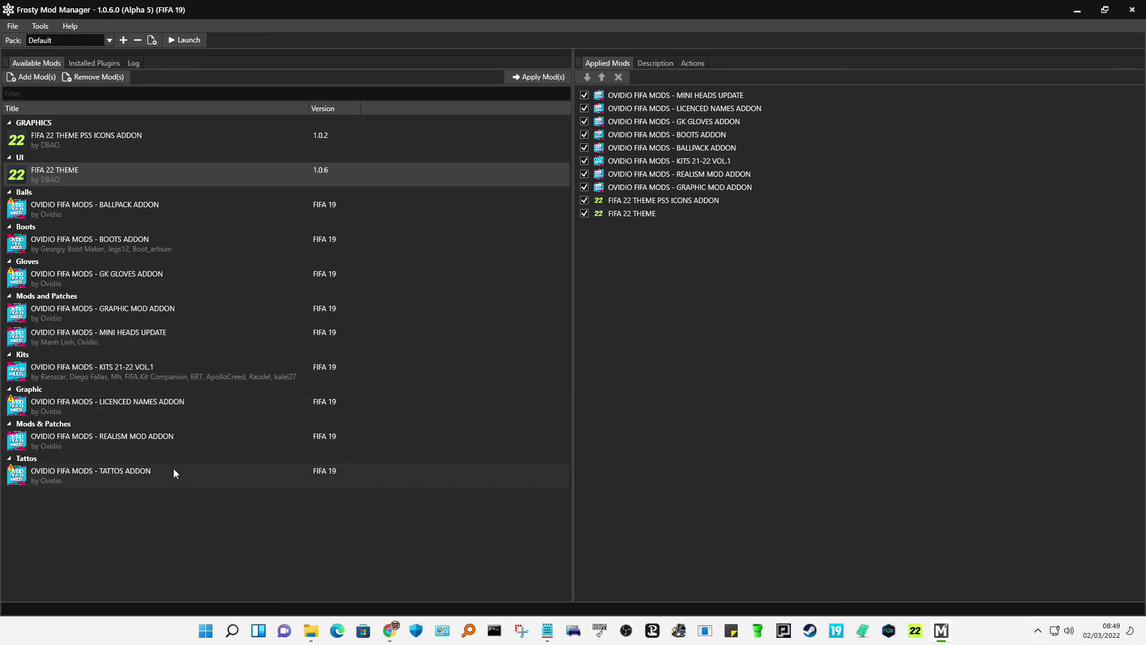
Launch the game with the applied mods, acknowledge the new installation notice and refresh the desktop while it loads
left_click(187, 42)
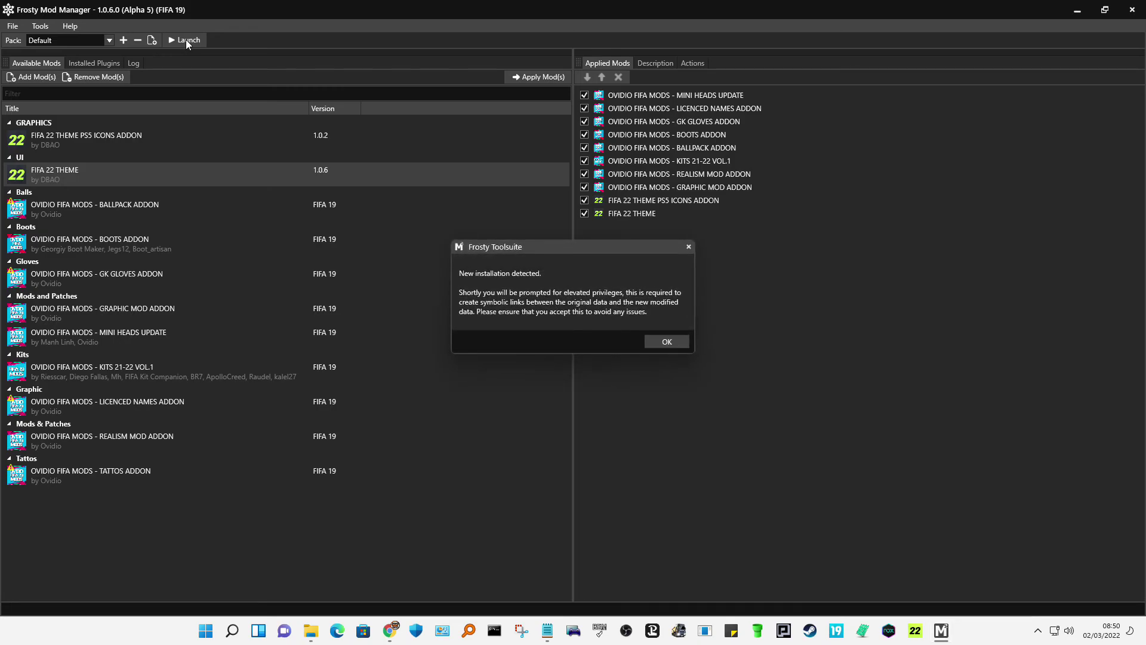
left_click(667, 341)
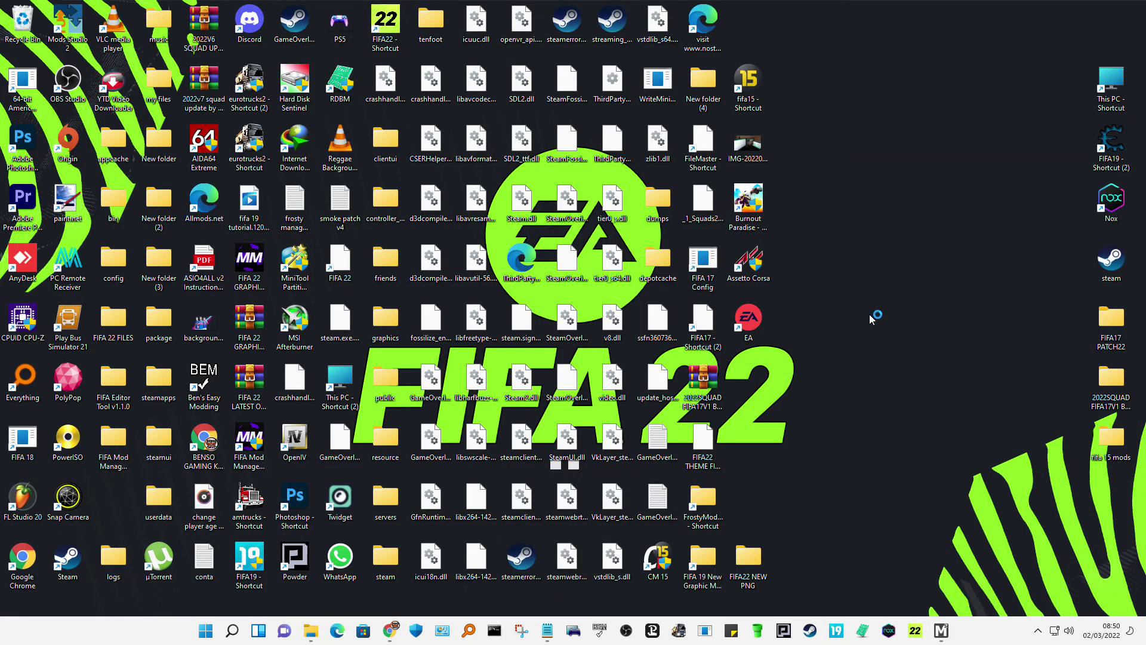
right_click(876, 275)
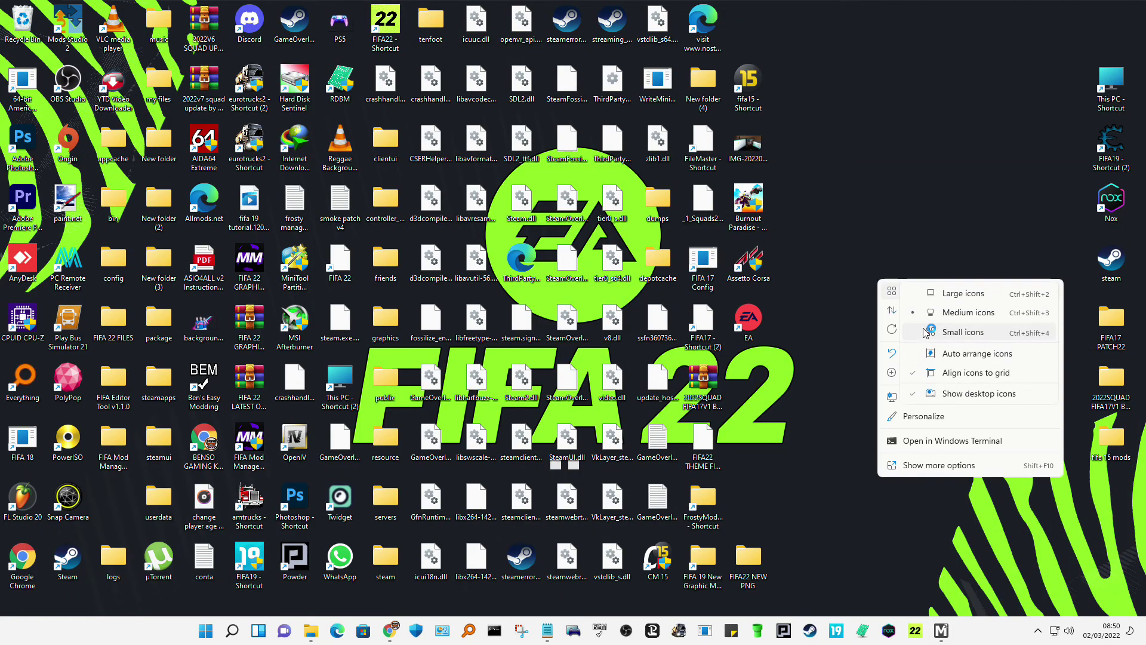
left_click(894, 330)
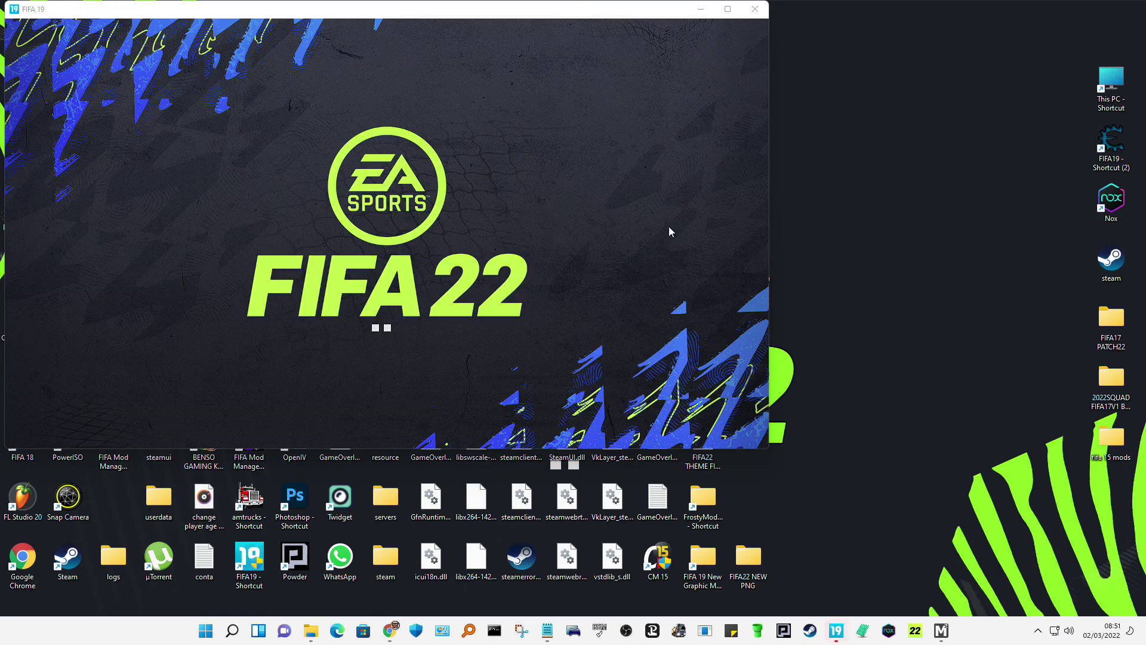
Maximise the game window, continue in English past the title screen and load the saved settings file, dismissing the EA servers message
left_click(726, 9)
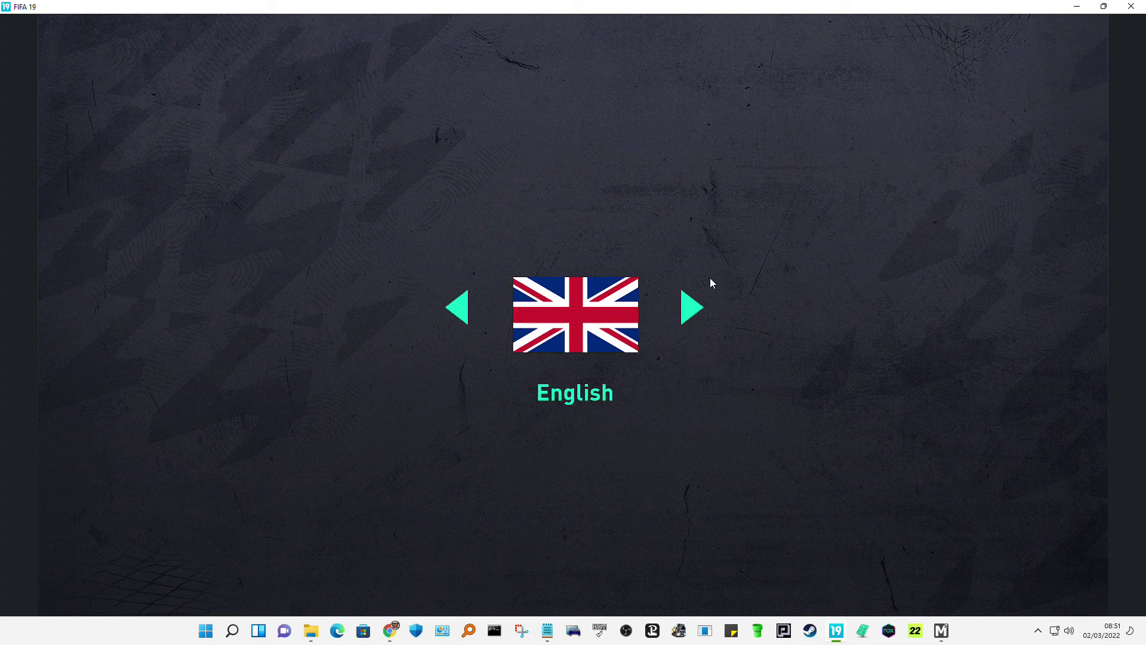
key("Return")
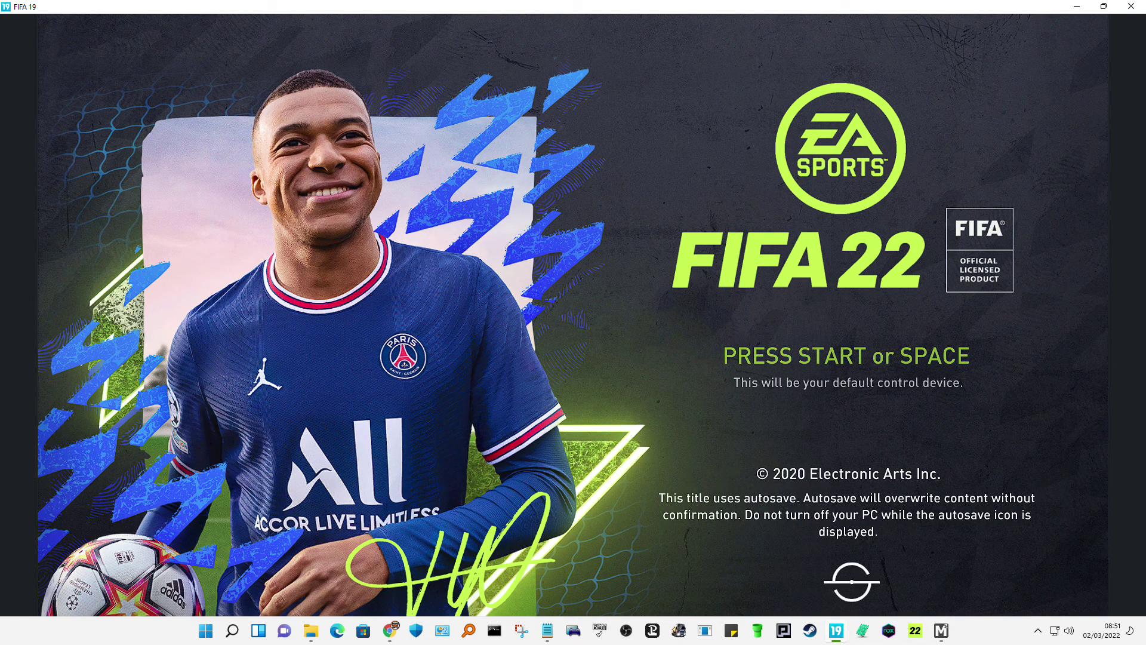
key("space")
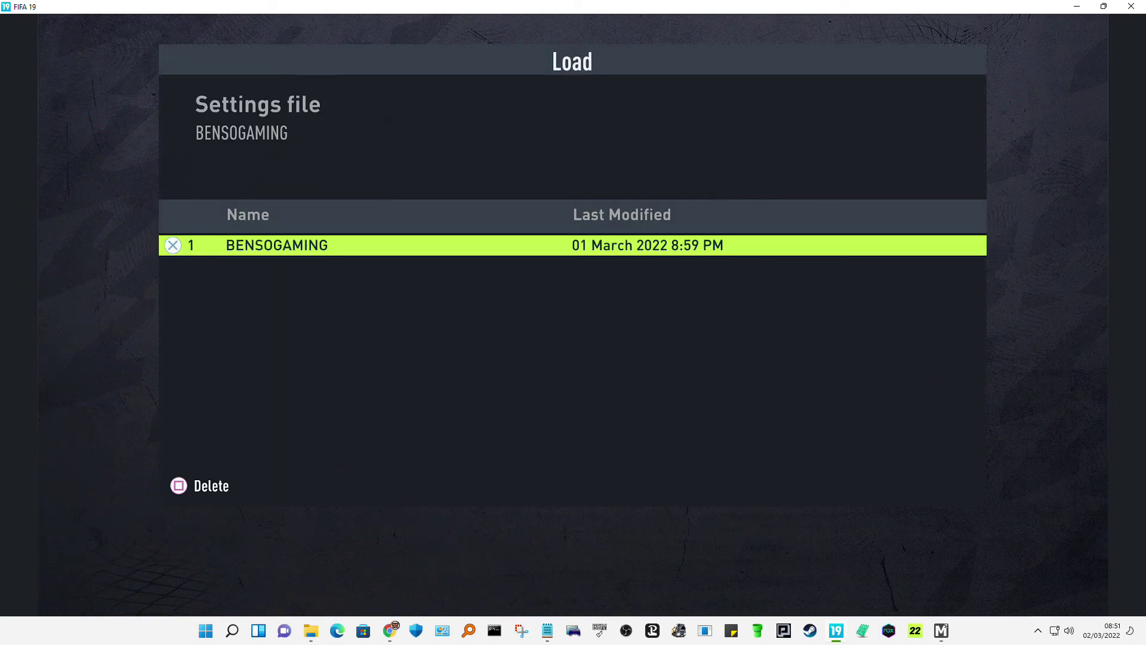
key("Return")
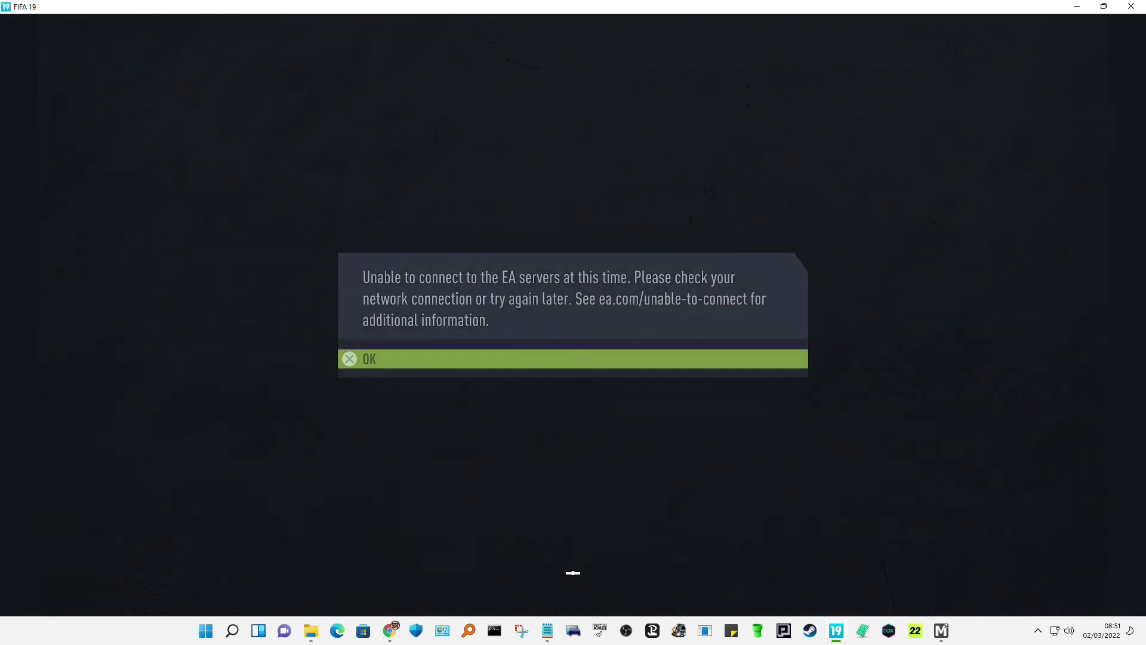
key("Return")
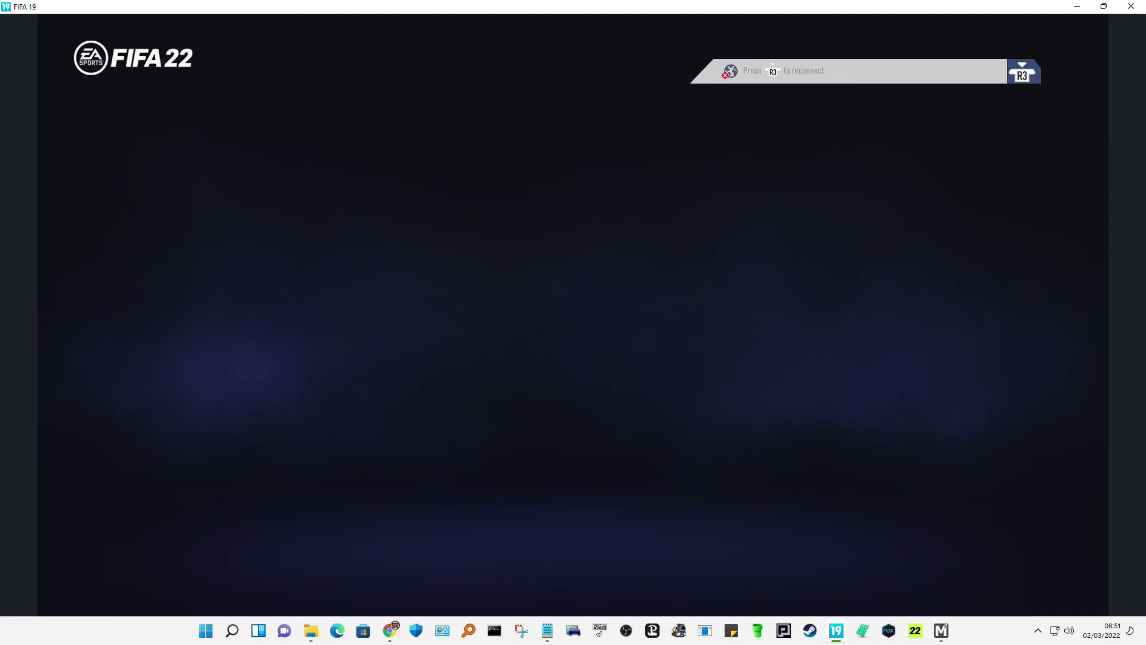
Load the 2022V6 SQUAD BY BENSOGAMING squad file from the Customise profile options and return to the Customise screen
key("e")
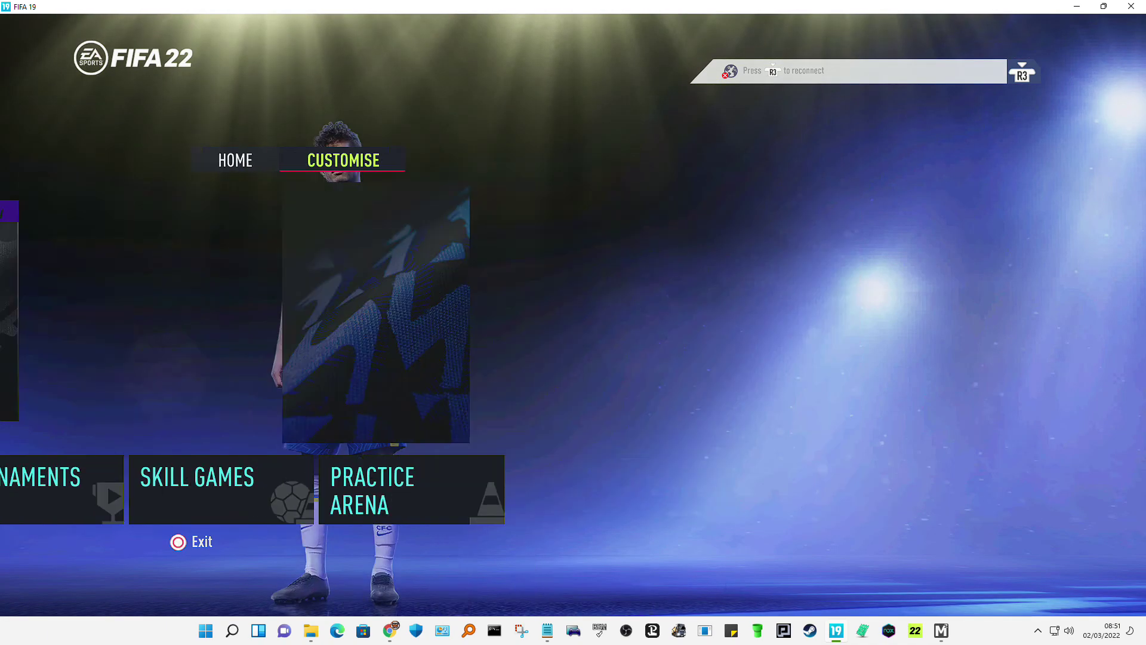
key("Left")
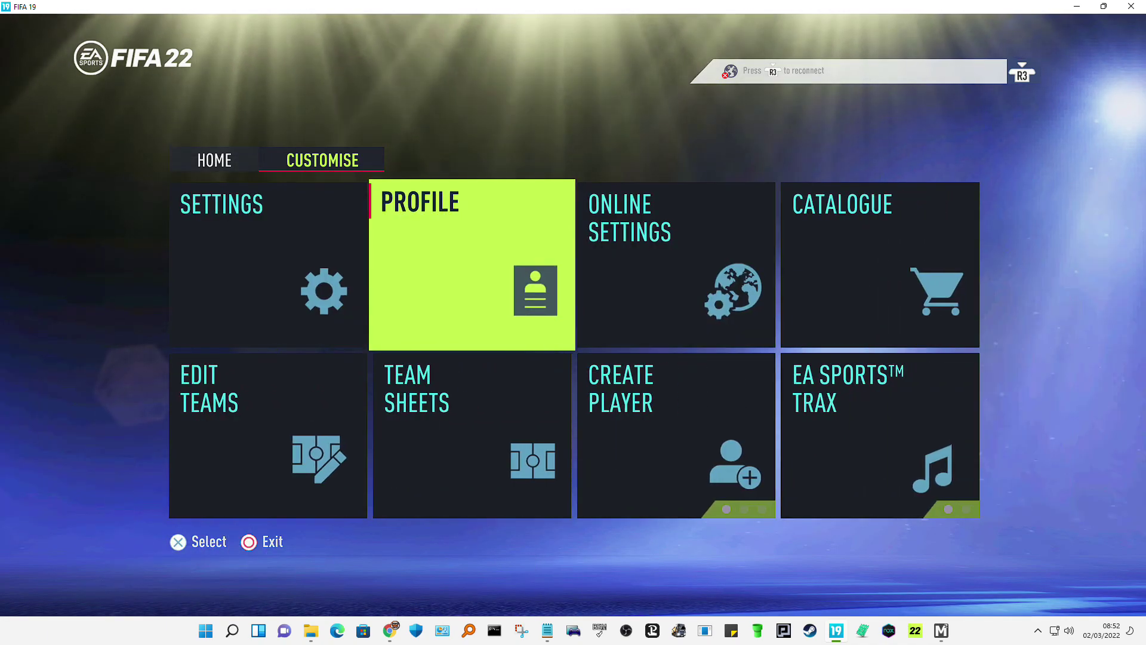
key("Return")
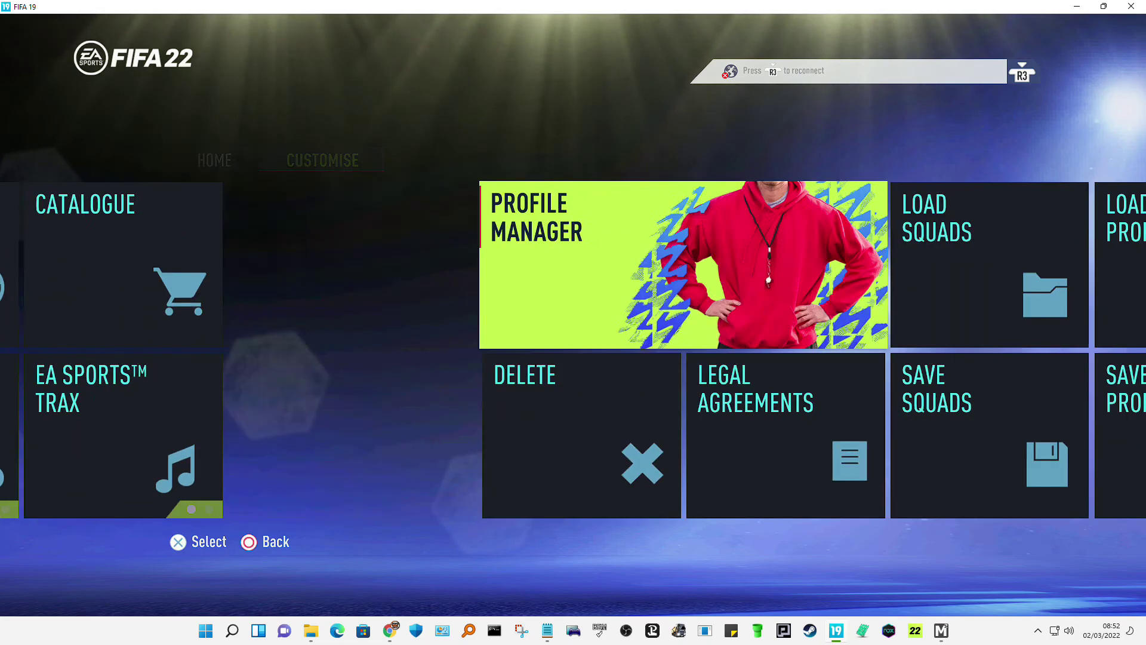
key("Right")
key("Return")
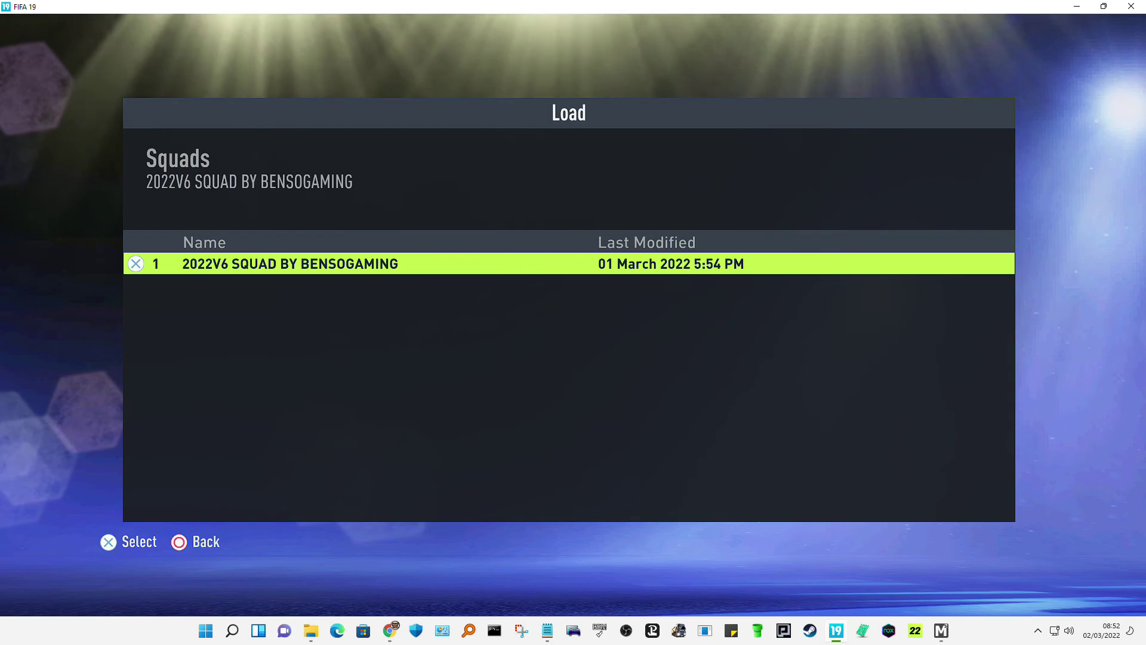
key("Return")
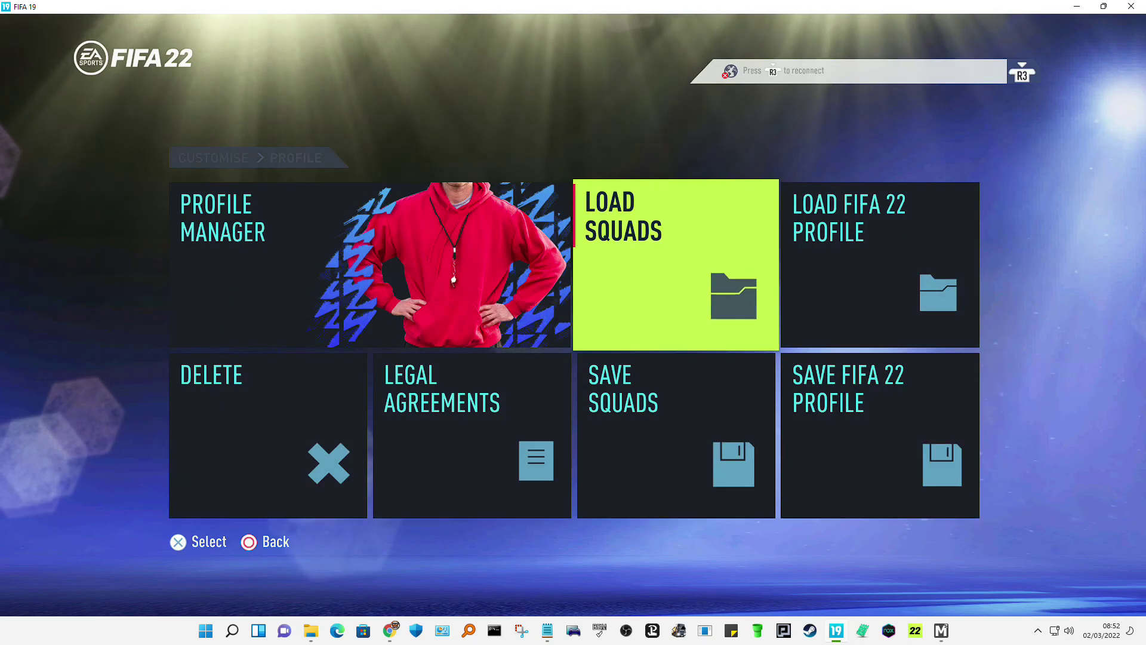
key("Escape")
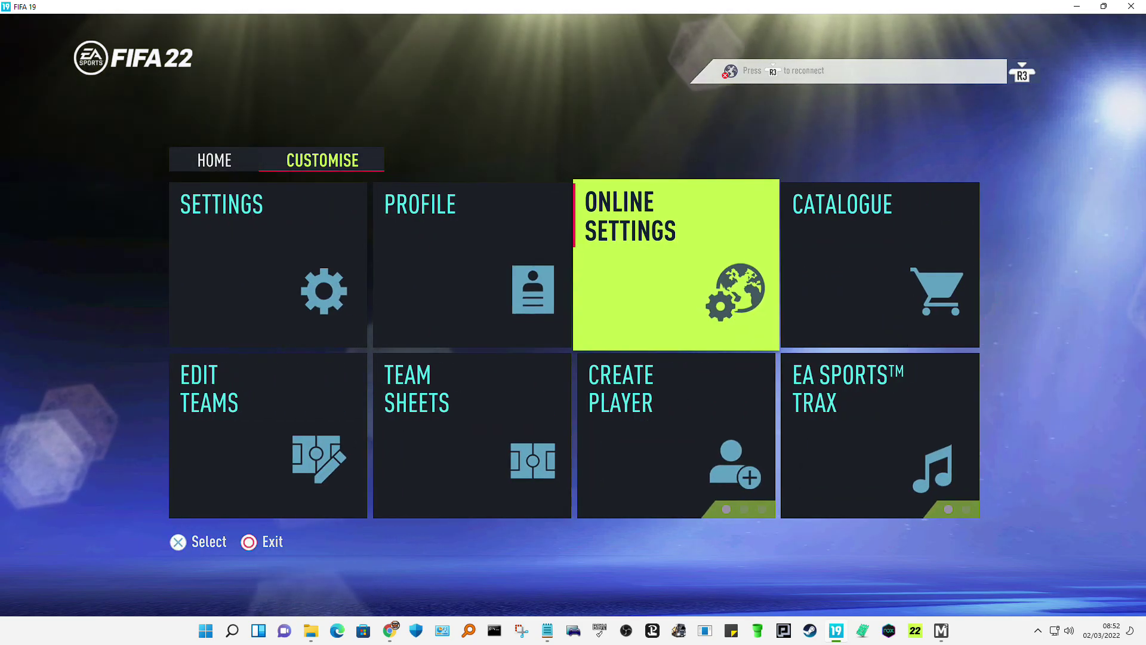
Review the Profile options for loading and saving squads, then return to the Customise screen's tiles
key("Left")
key("Return")
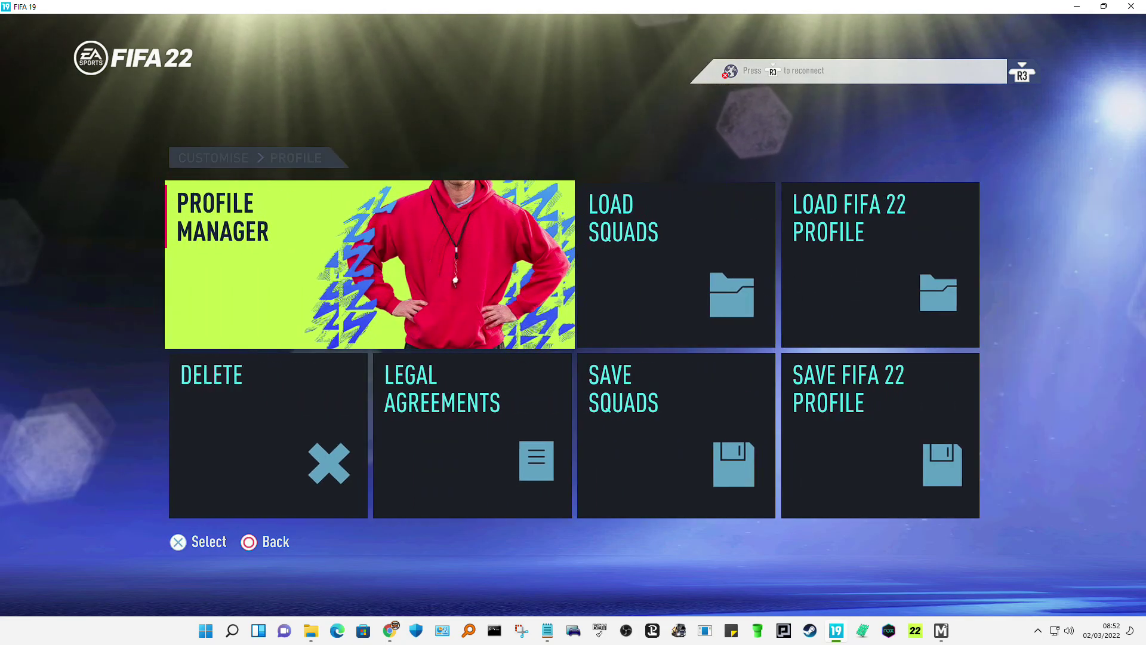
key("Right")
key("Right")
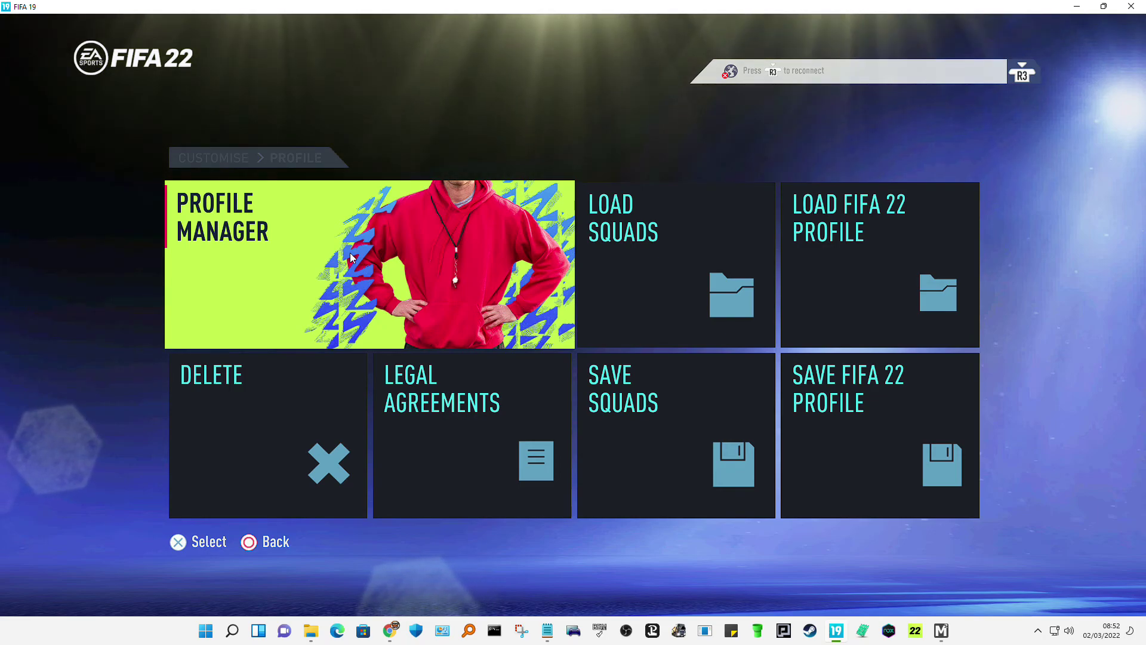
key("Escape")
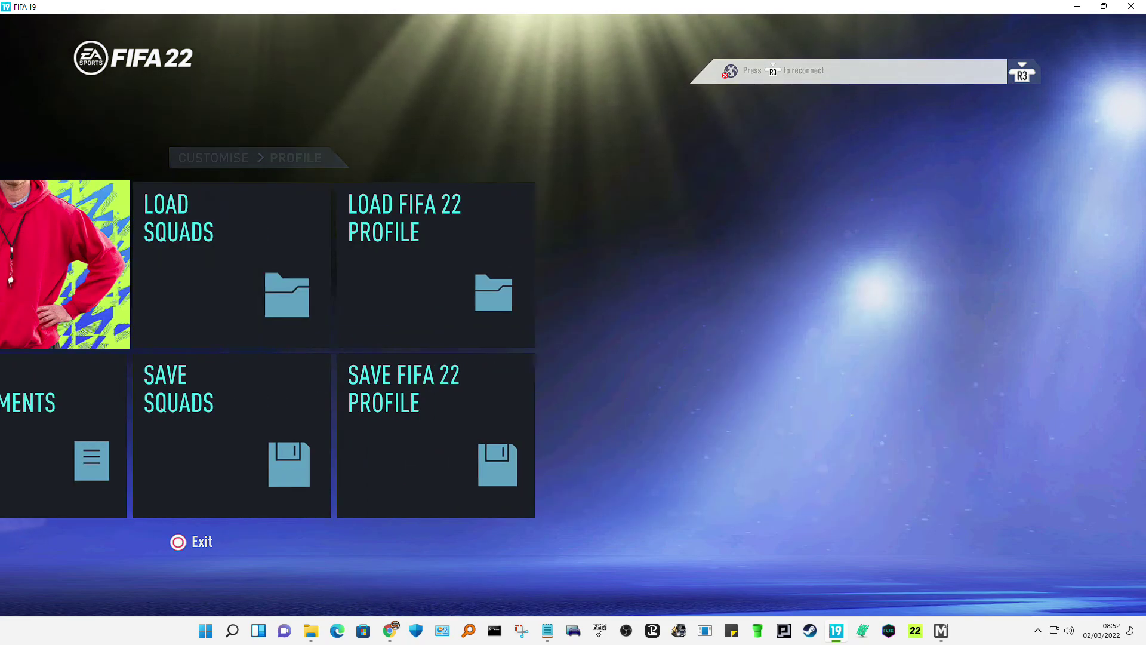
key("Down")
key("Right")
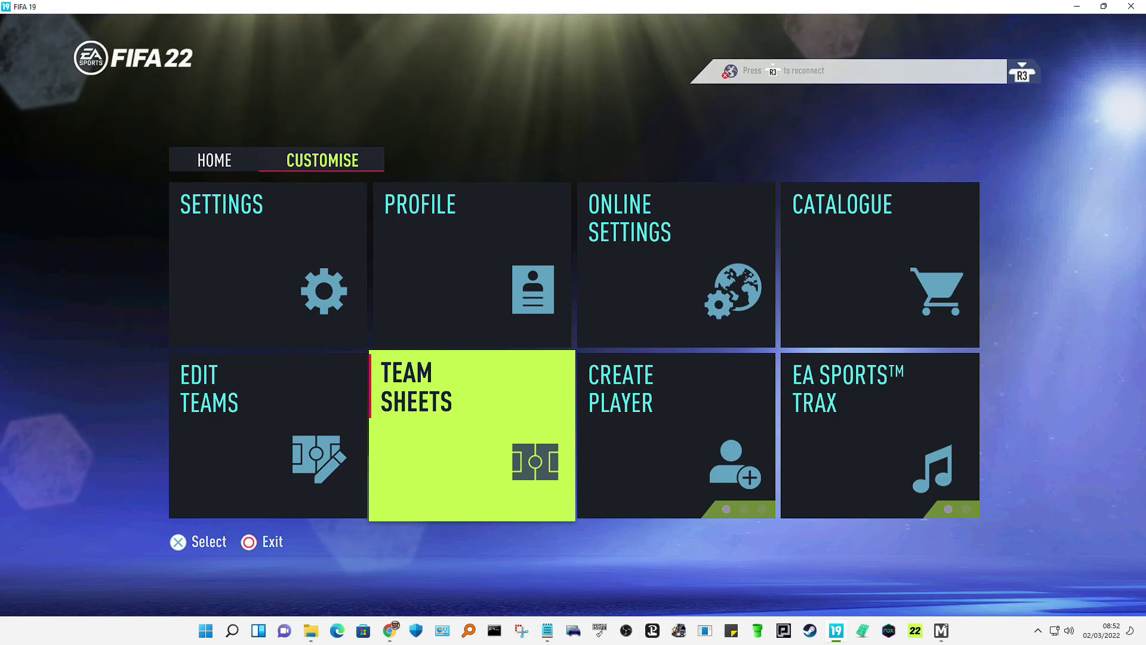
Look through the game modes on the Home screen, from Continue and Career to Tournaments, Skill Games and Practice Arena
key("Escape")
key("Down")
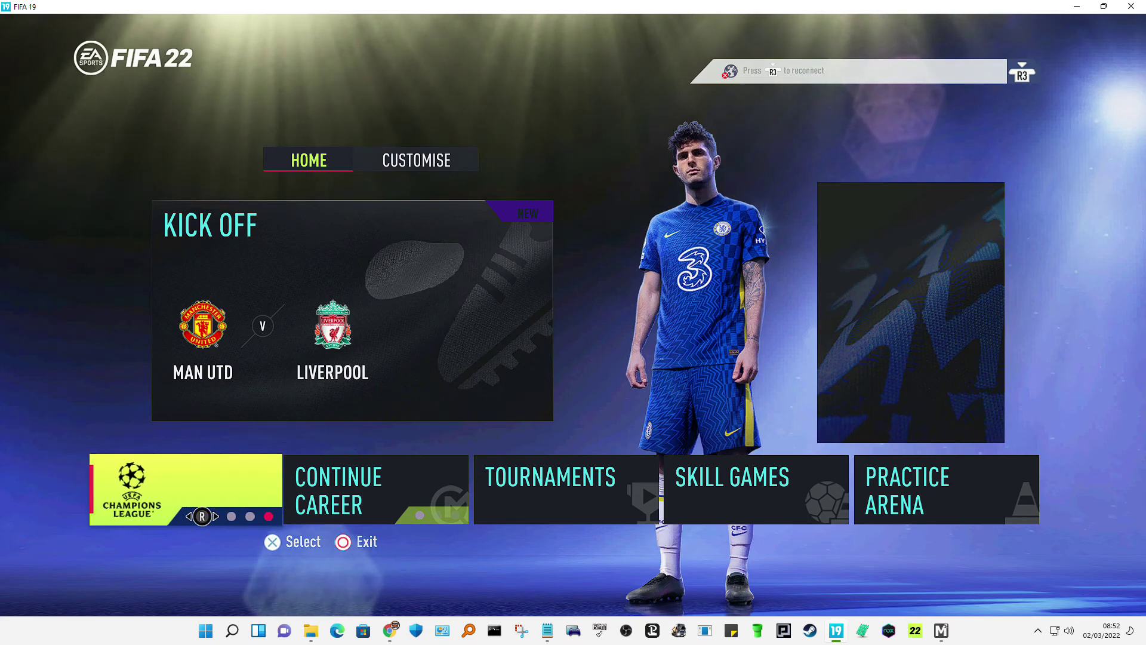
key("Right")
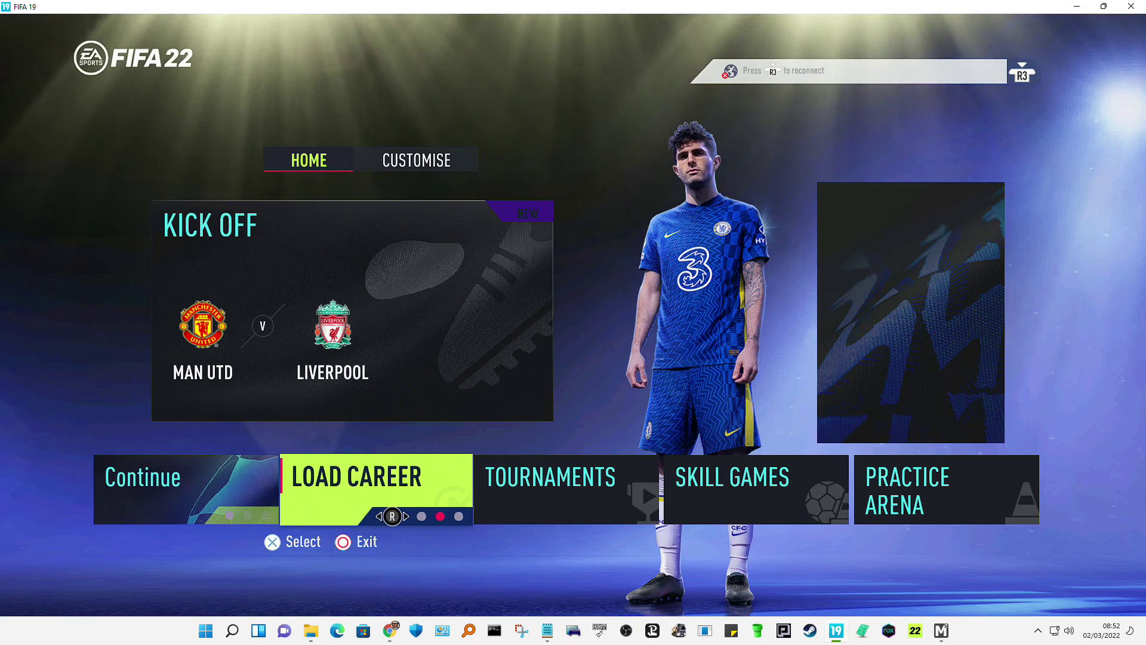
key("Right")
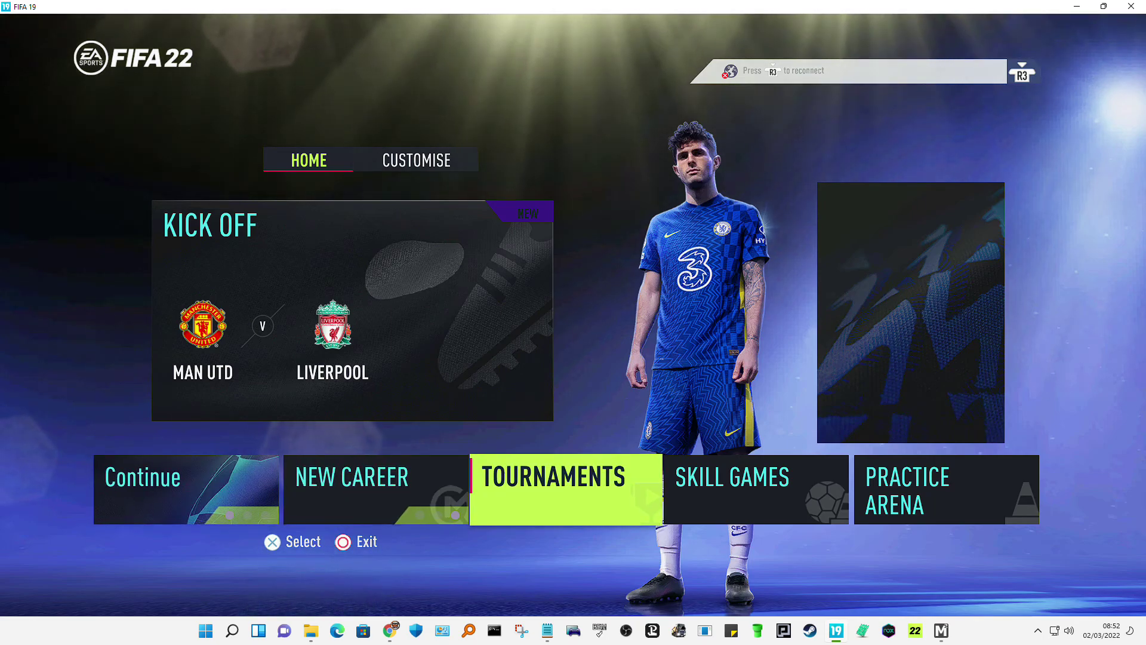
key("Right")
key("Right")
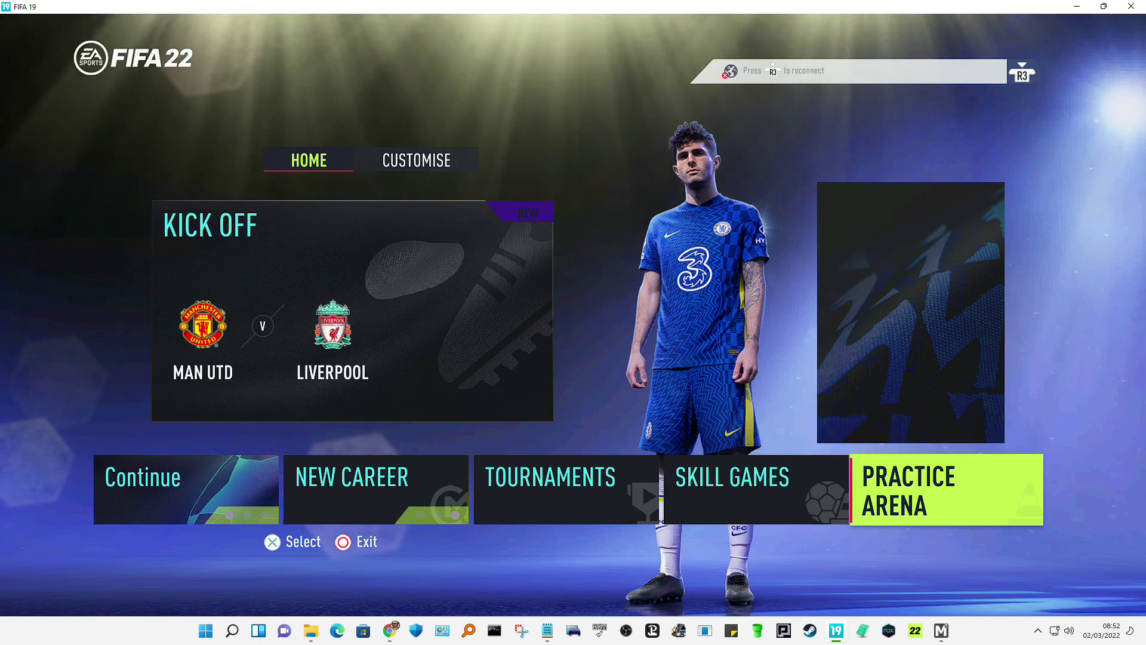
key("Right")
key("Down")
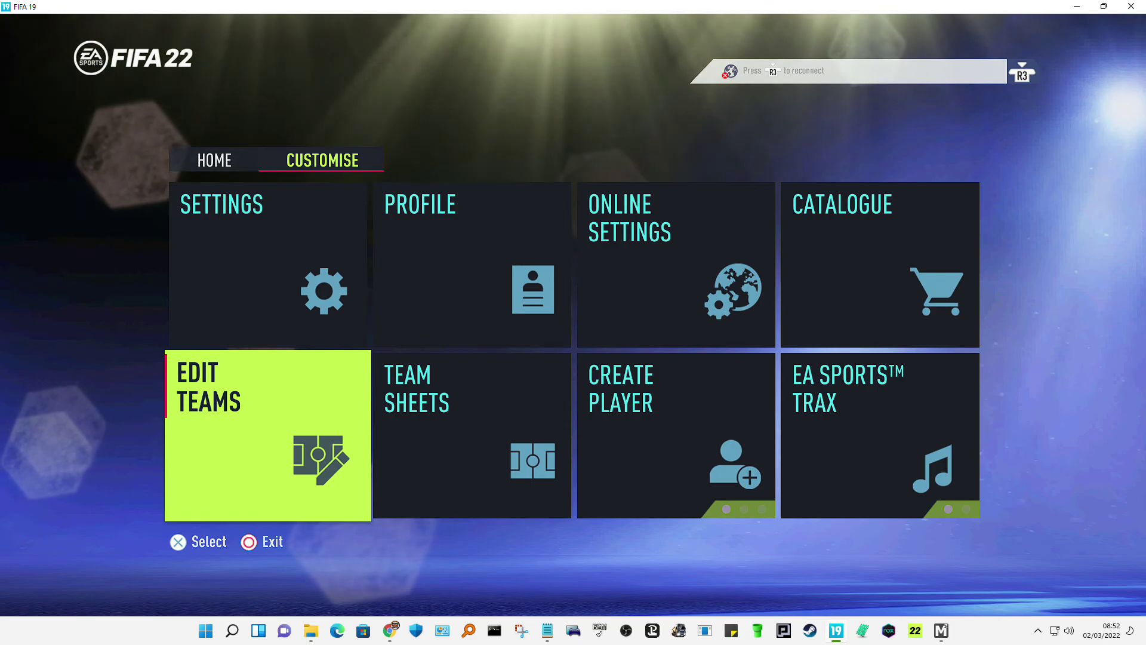
key("Left")
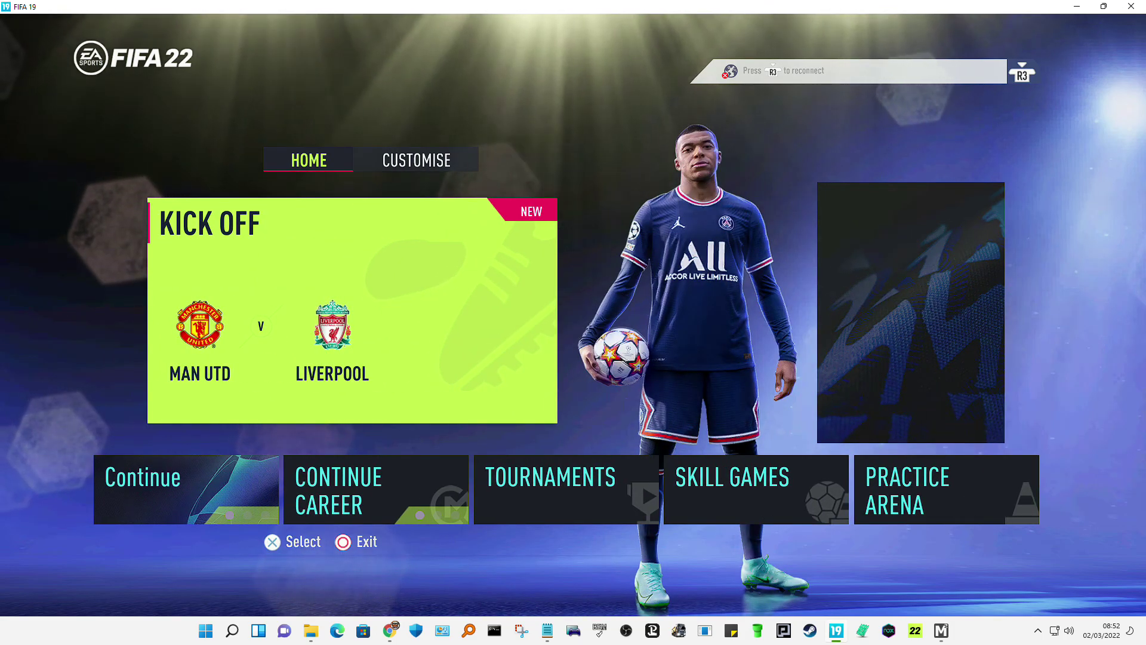
key("Down")
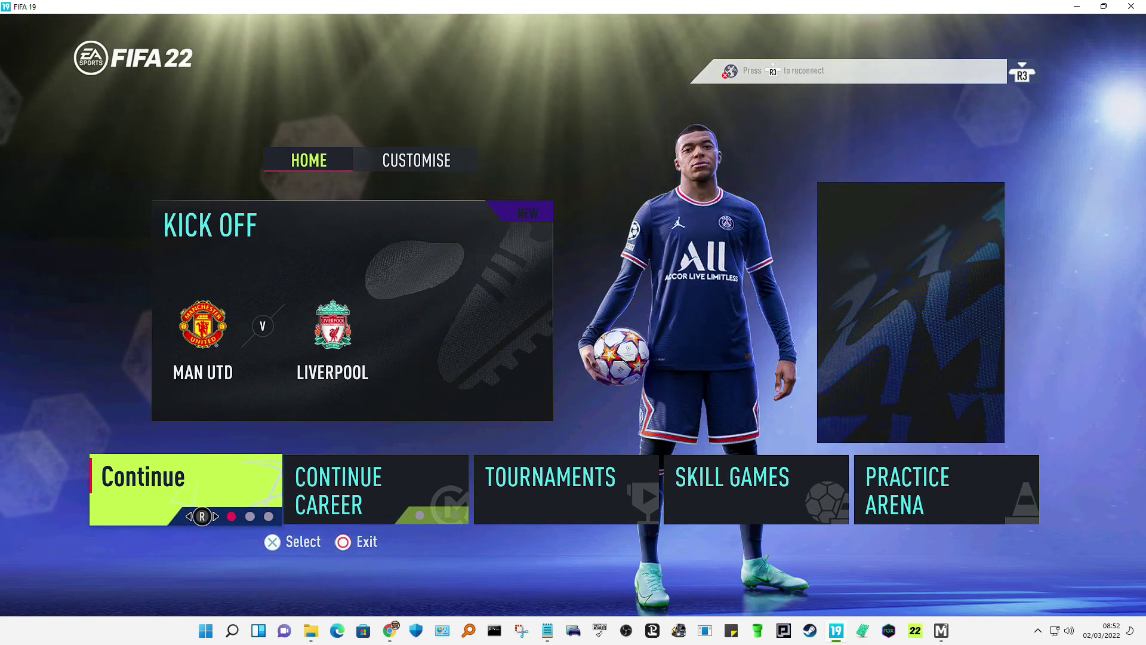
Start the Kick Off mode, advance through its introduction pages and dismiss the EA servers message
key("Up")
key("Return")
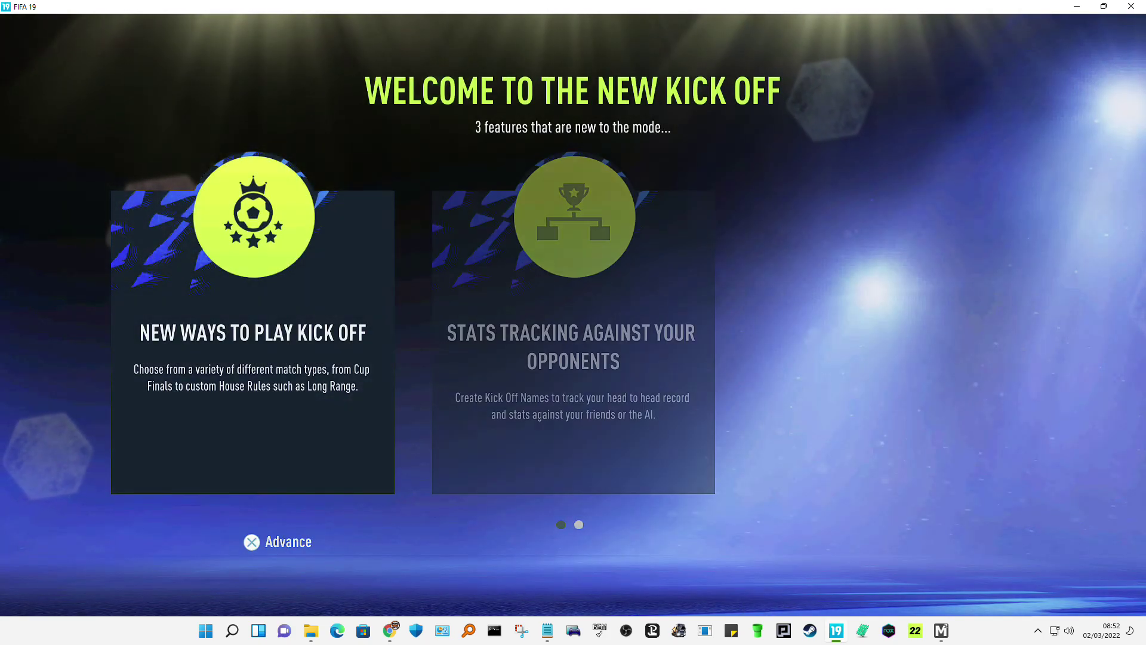
key("Return")
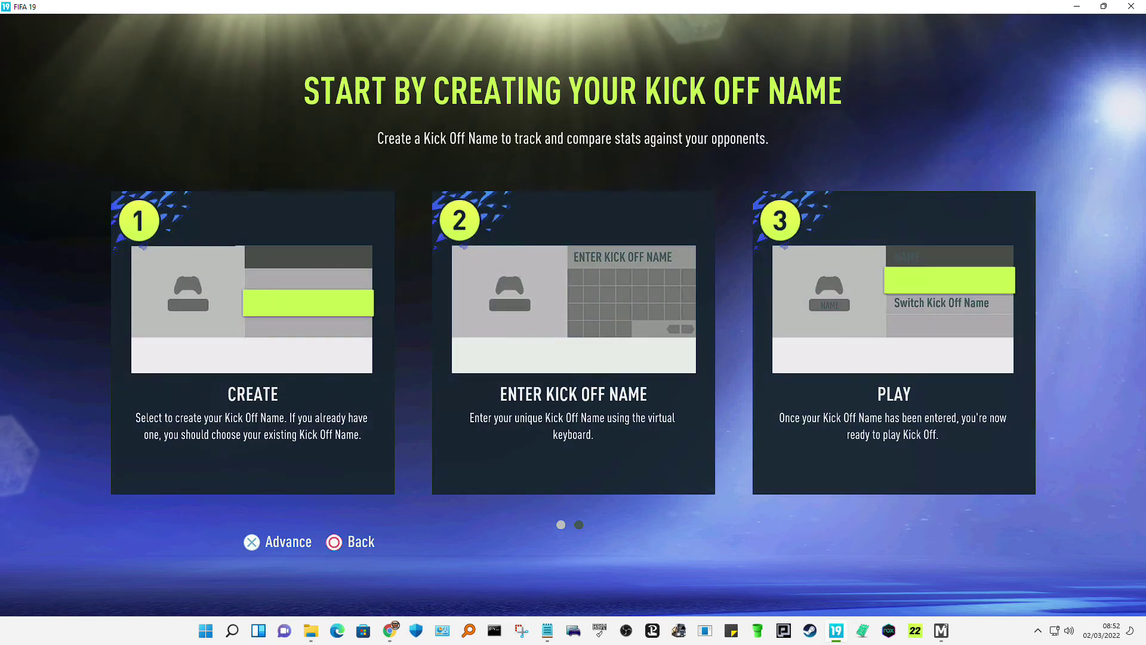
key("Return")
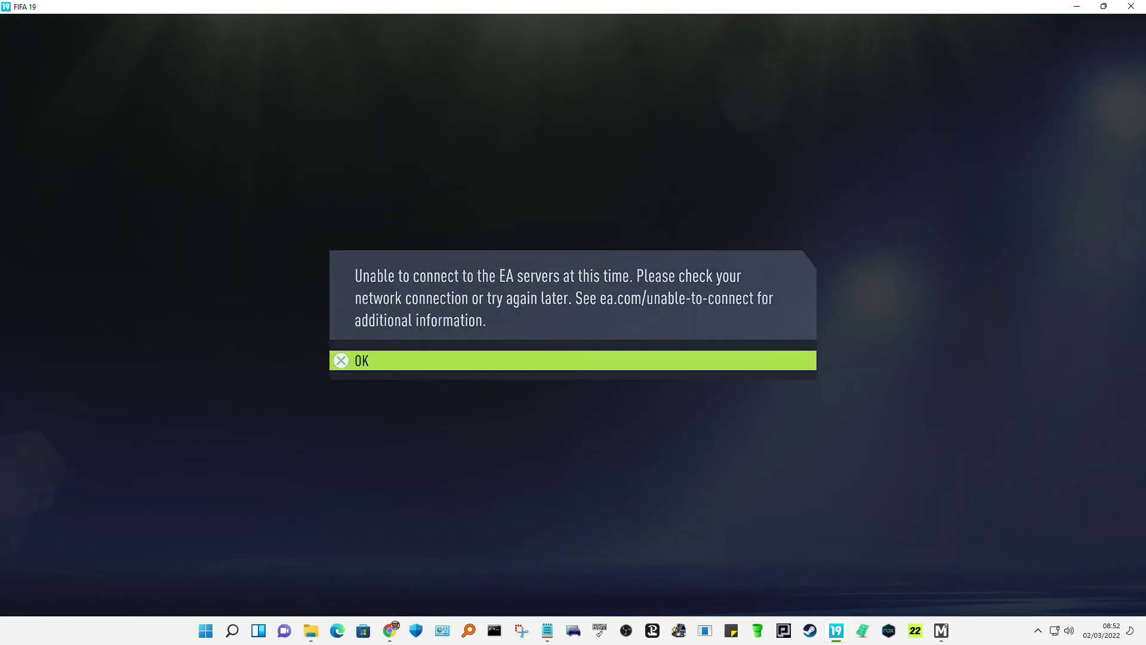
key("Return")
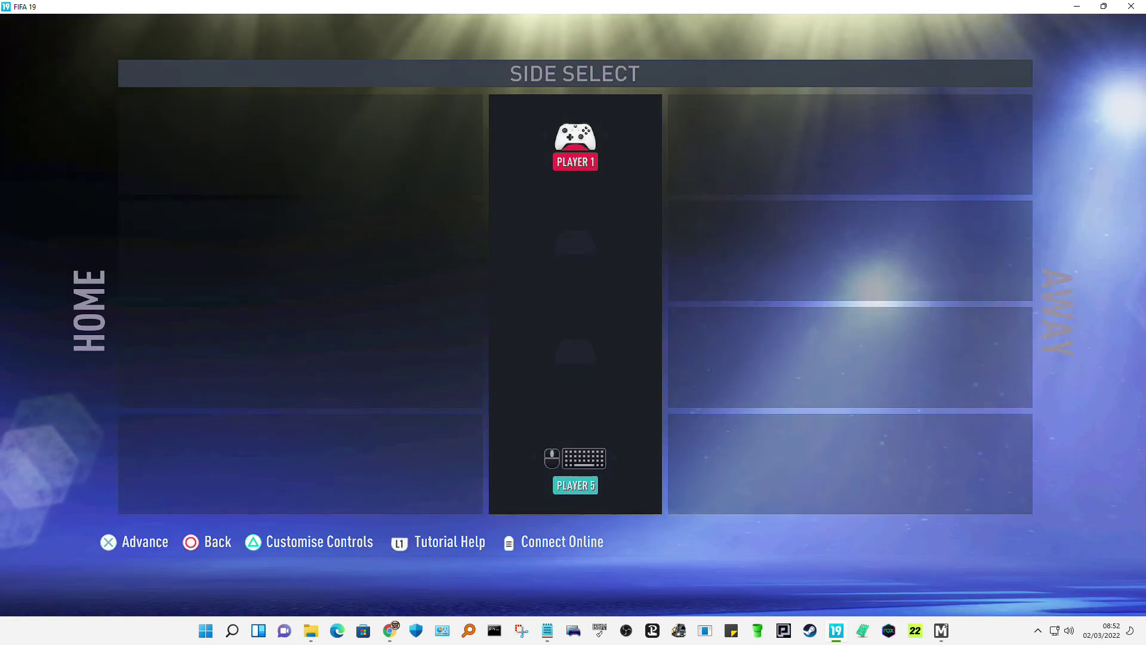
Assign Player 1 to the home side and choose Classic Match as the match type
key("Left")
key("Return")
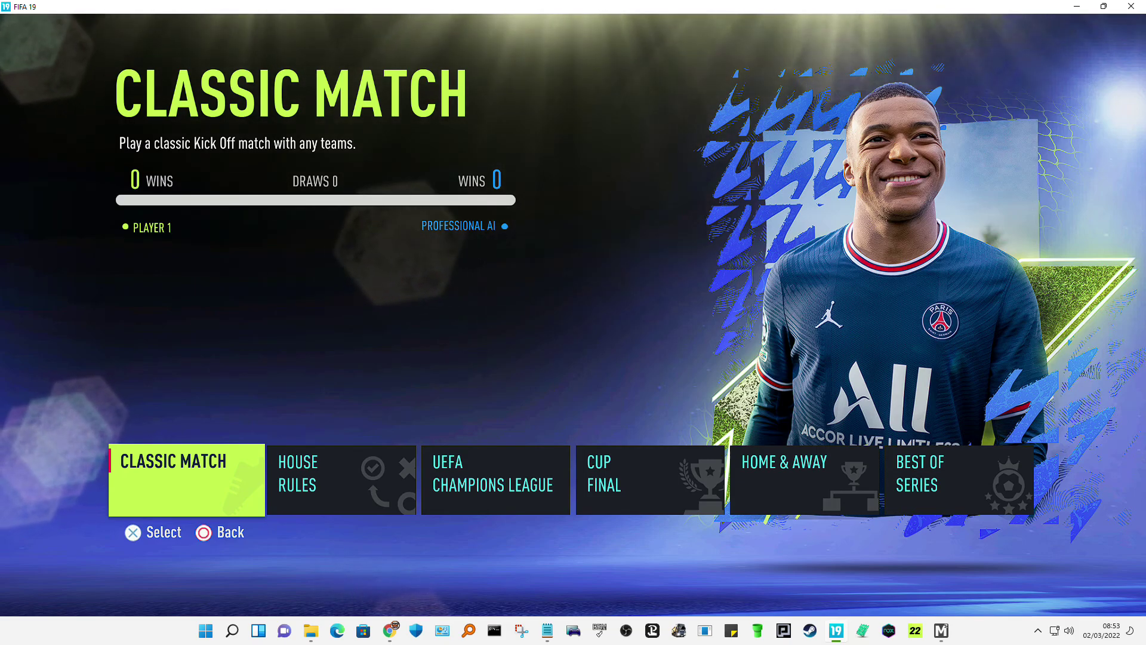
key("Return")
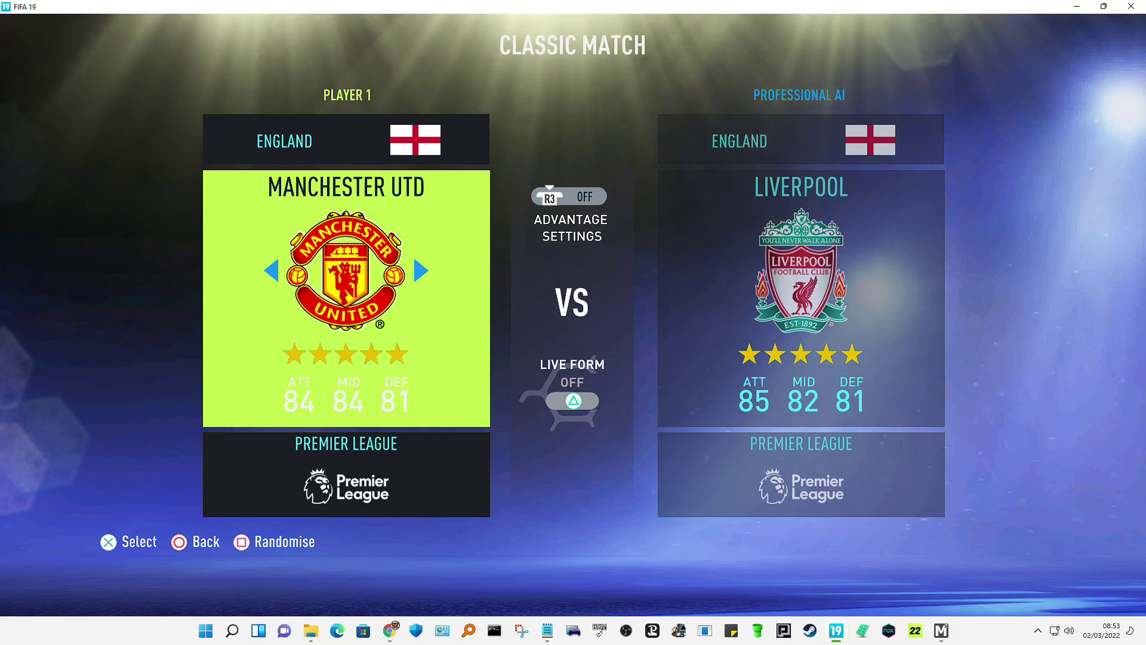
Browse the Premier League clubs for the home side and set Player 1's team to Arsenal
key("Up")
key("Down")
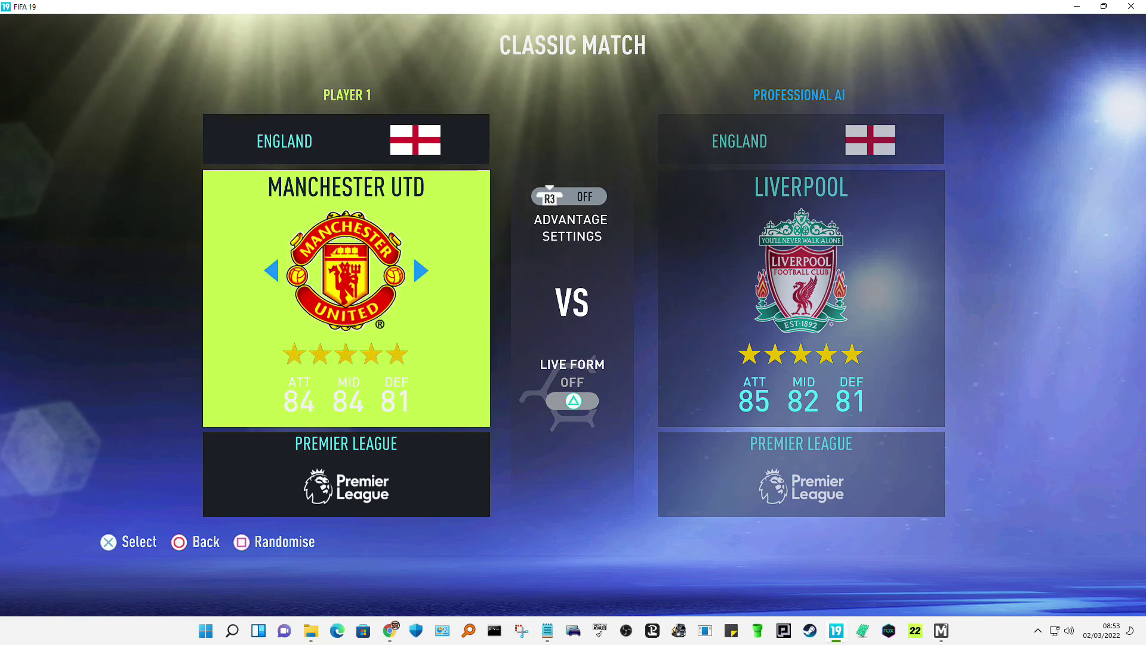
key("Left")
key("Left")
key("Left")
key("Left")
key("Left")
key("Left")
key("Left")
key("Left")
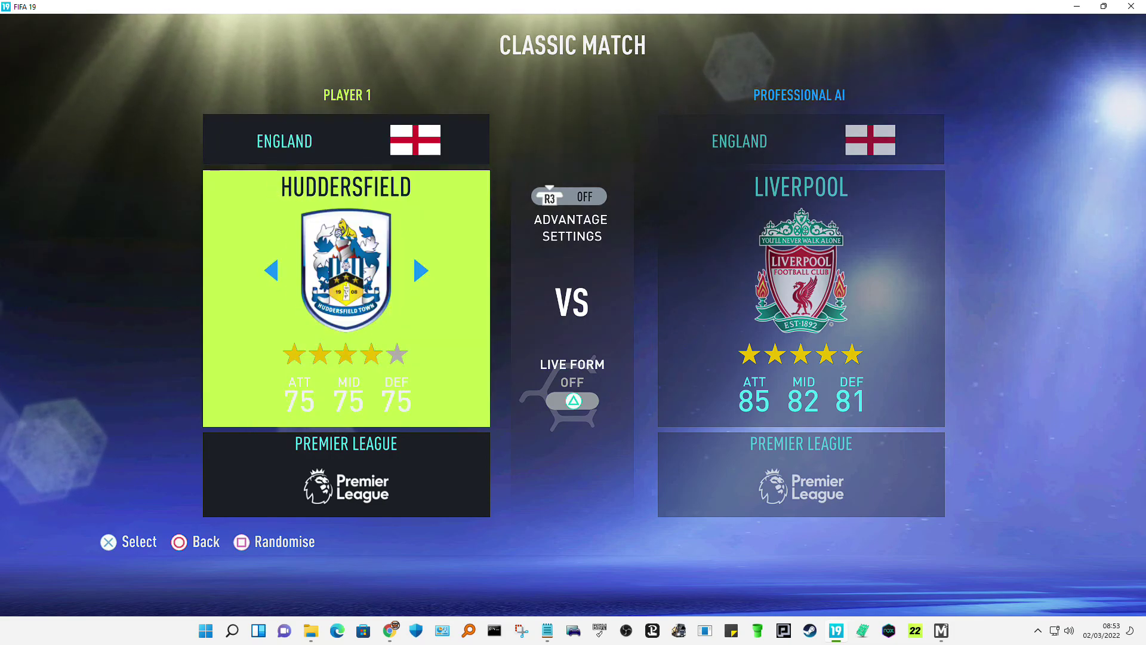
key("Left")
key("Left")
key("Left")
key("Left")
key("Left")
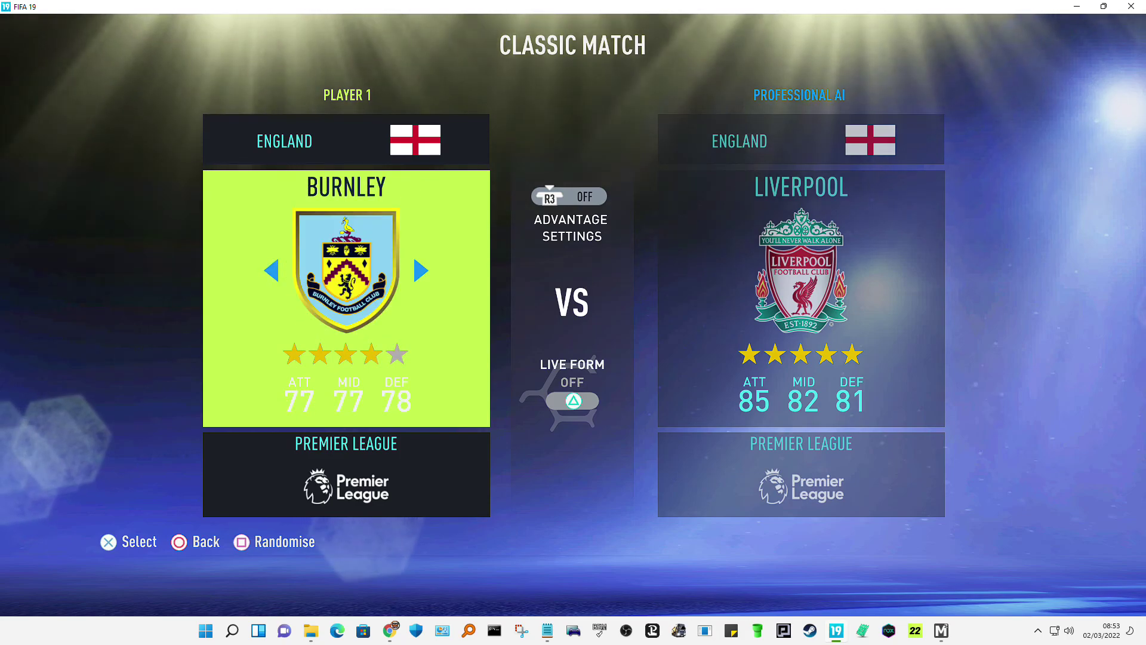
key("Left")
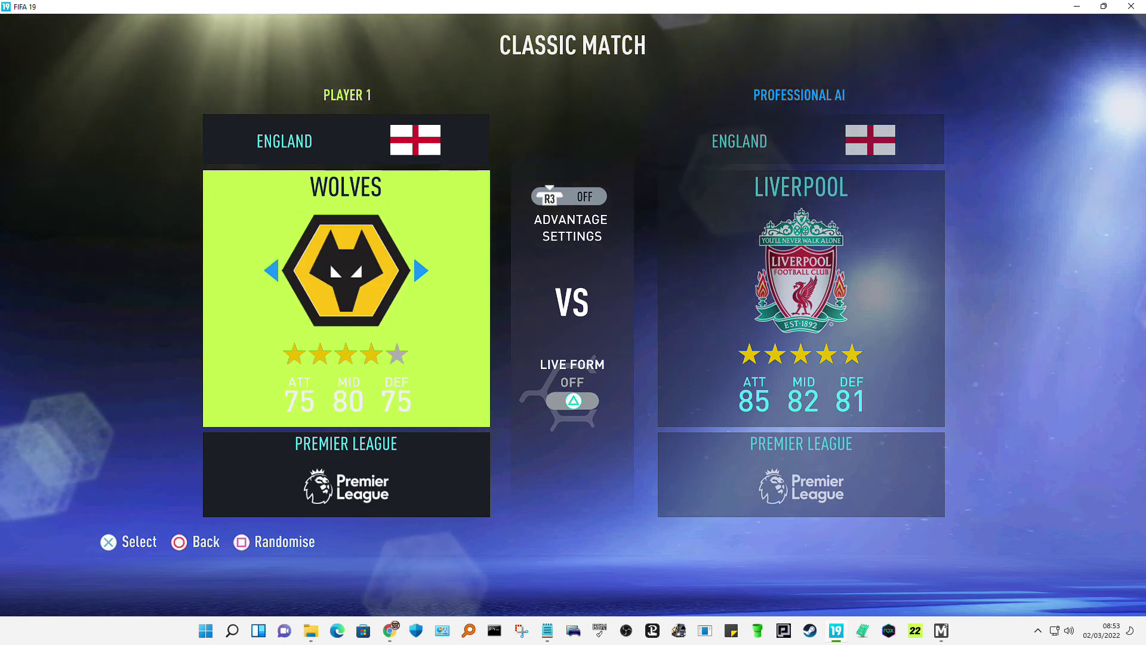
key("Right")
key("Right")
key("Left")
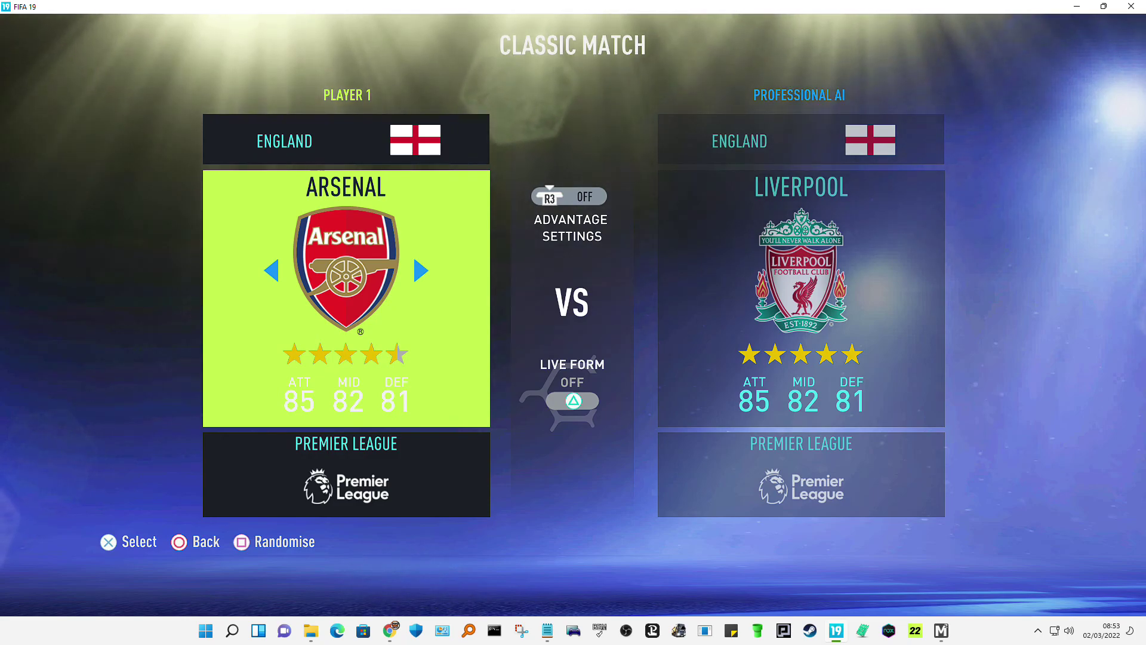
key("Left")
key("Right")
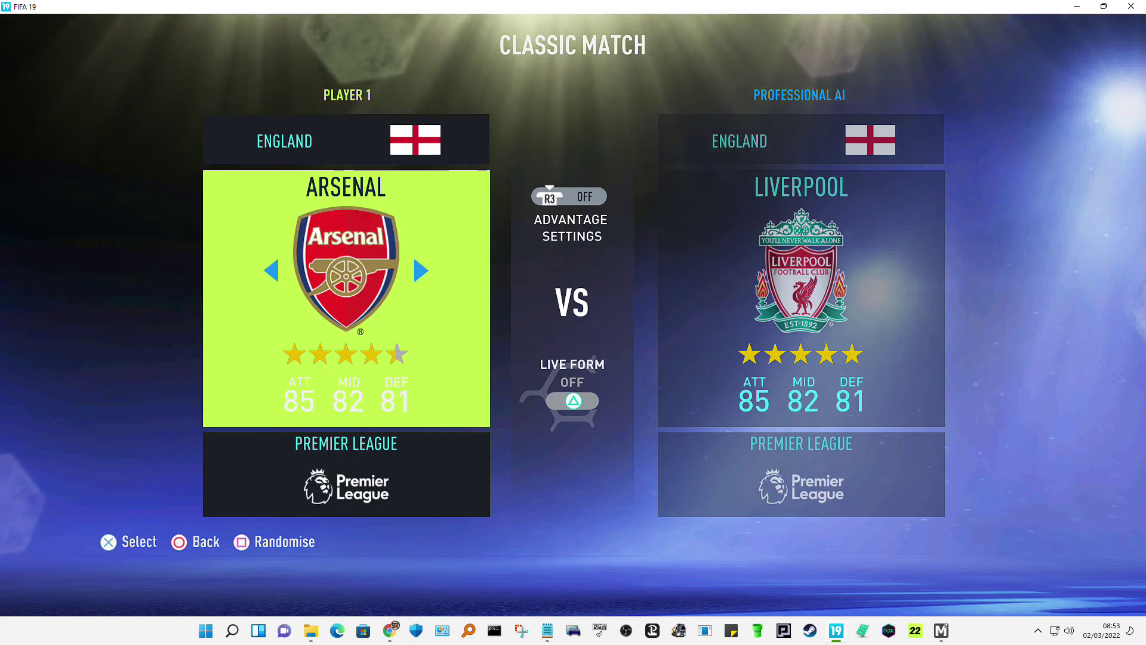